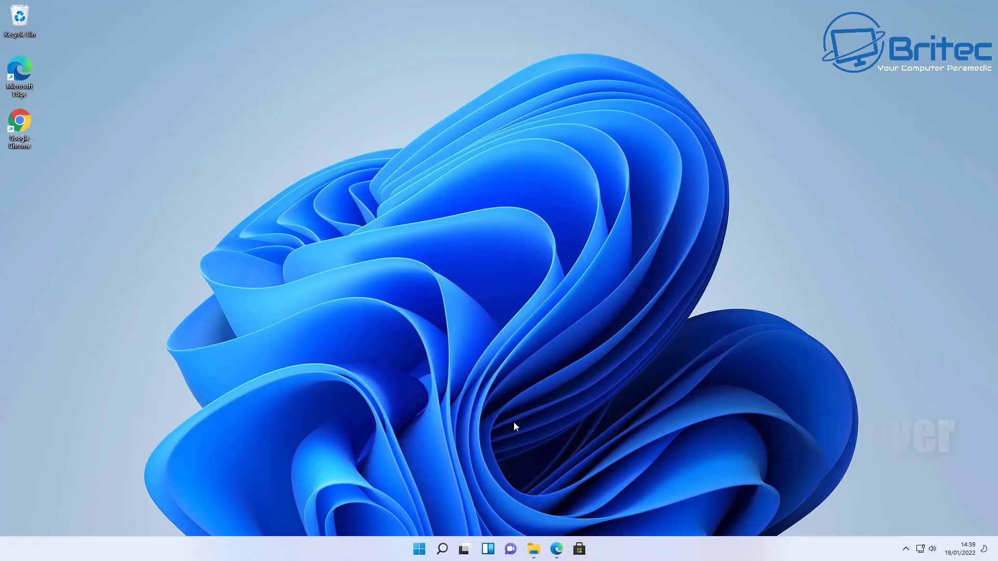
# In Settings > Apps > Default apps, review Google Chrome's default file types
pyautogui.click(419, 550)
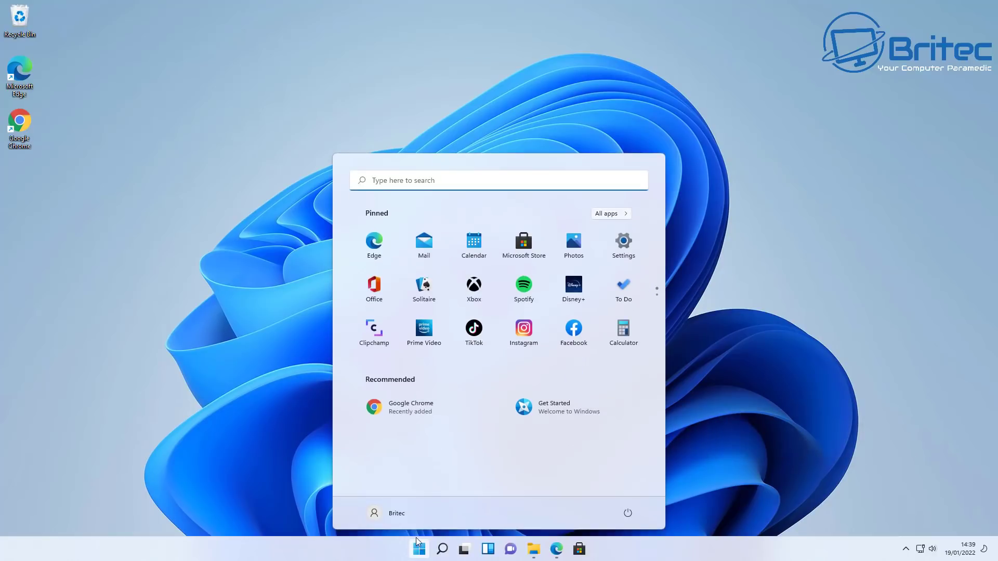
pyautogui.click(622, 251)
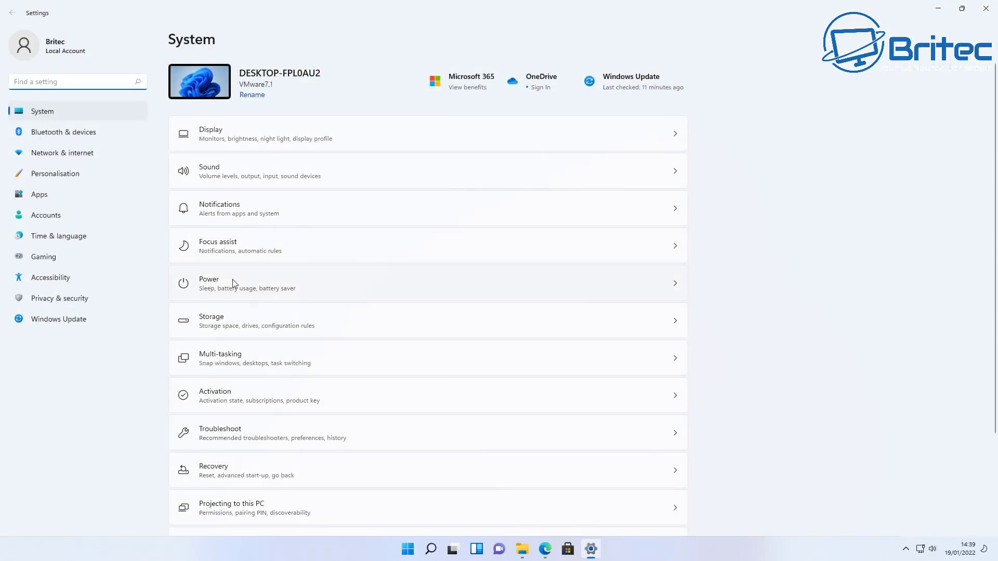
pyautogui.click(40, 201)
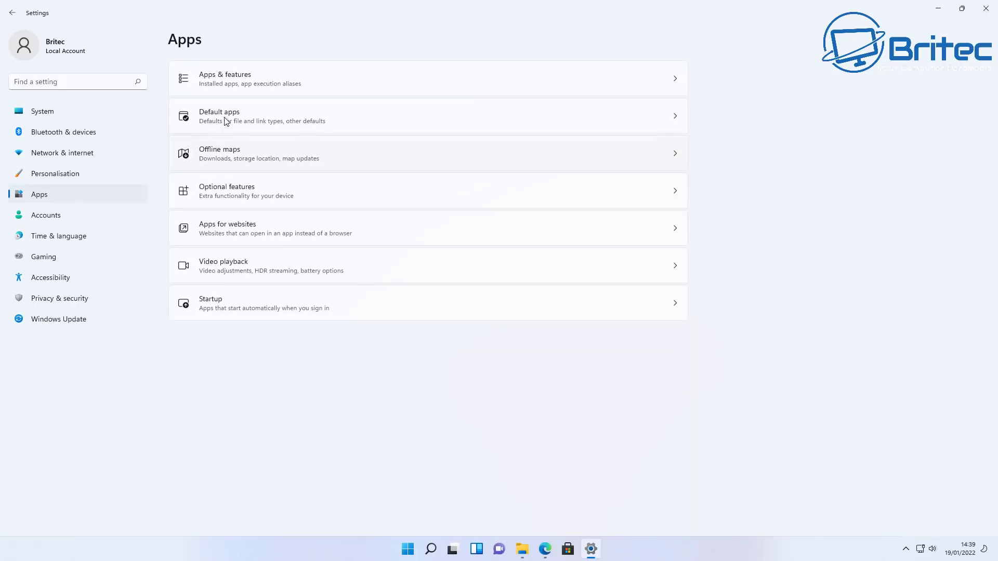
pyautogui.click(282, 116)
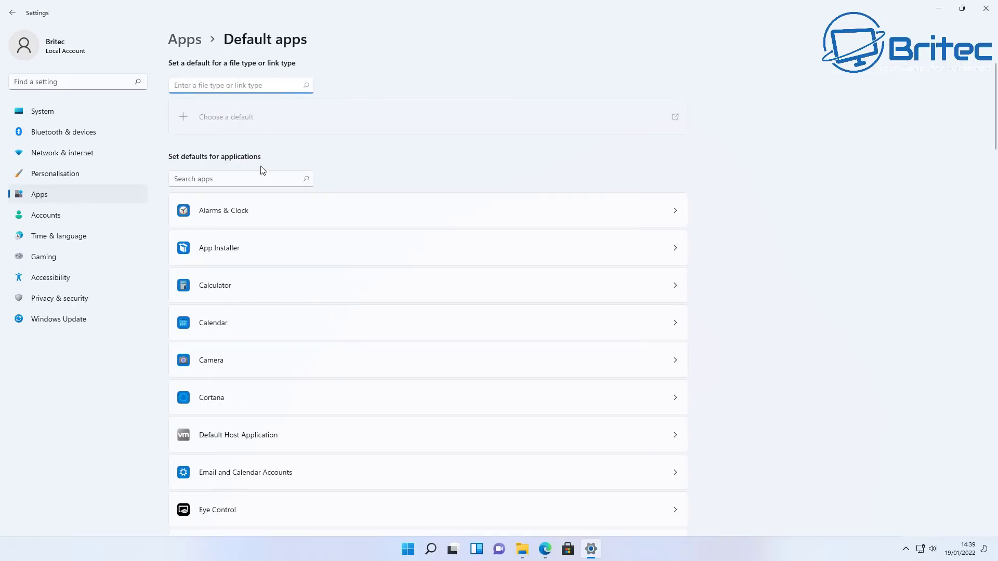
pyautogui.scroll(-7, 363, 382)
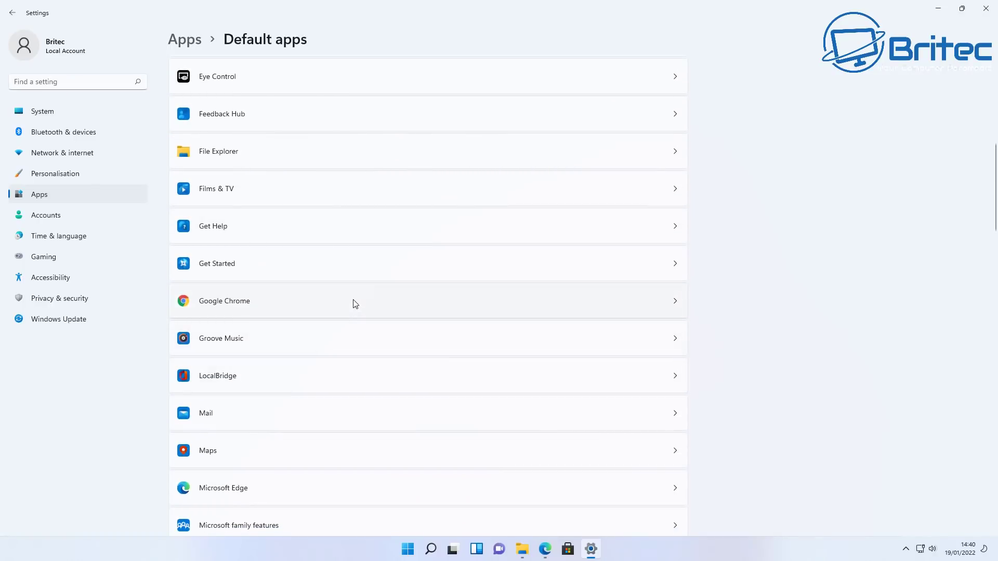
pyautogui.click(355, 302)
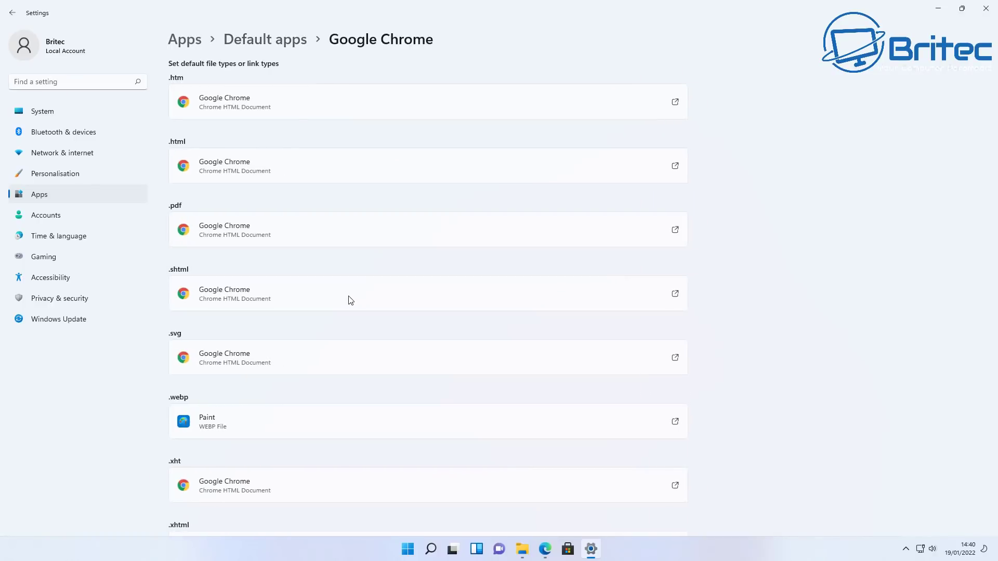
# Review Microsoft Edge's default file types, then close Settings
pyautogui.click(12, 12)
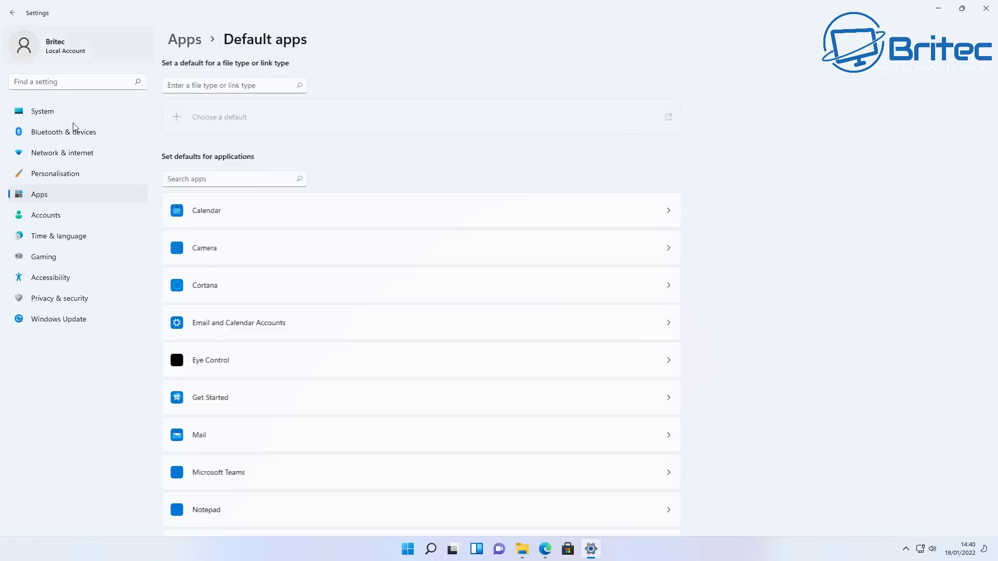
pyautogui.scroll(-10, 294, 422)
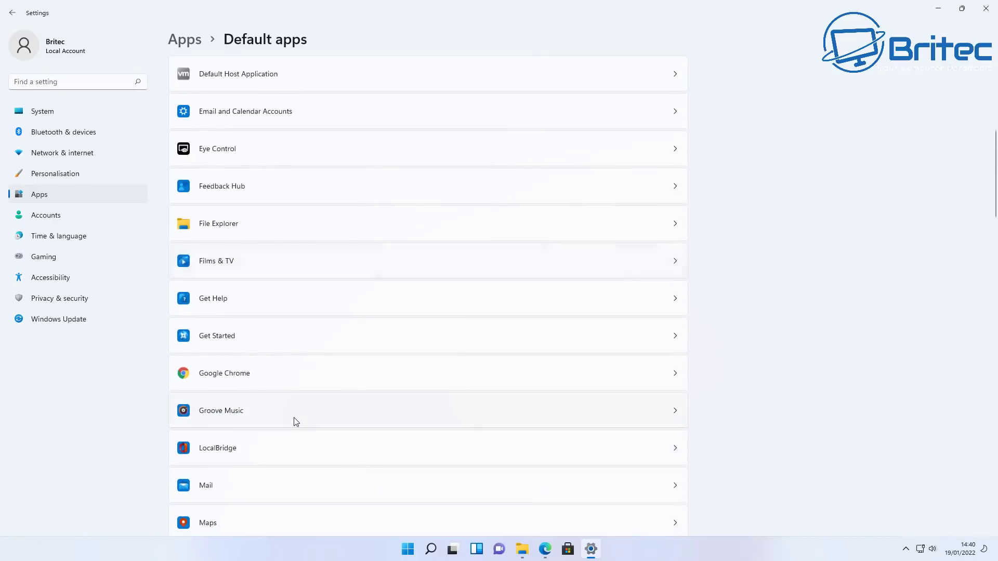
pyautogui.click(296, 347)
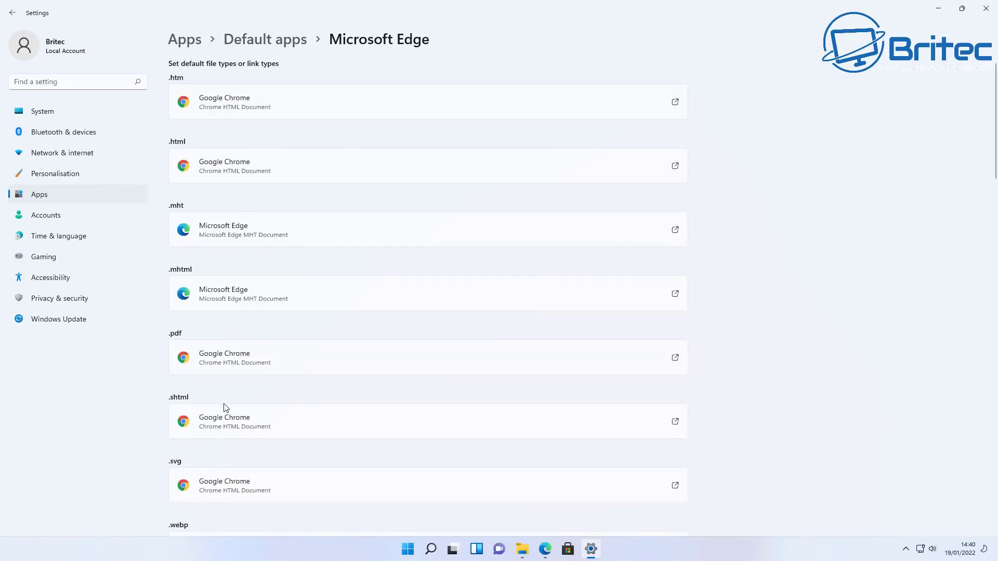
pyautogui.scroll(-2, 225, 407)
pyautogui.click(13, 13)
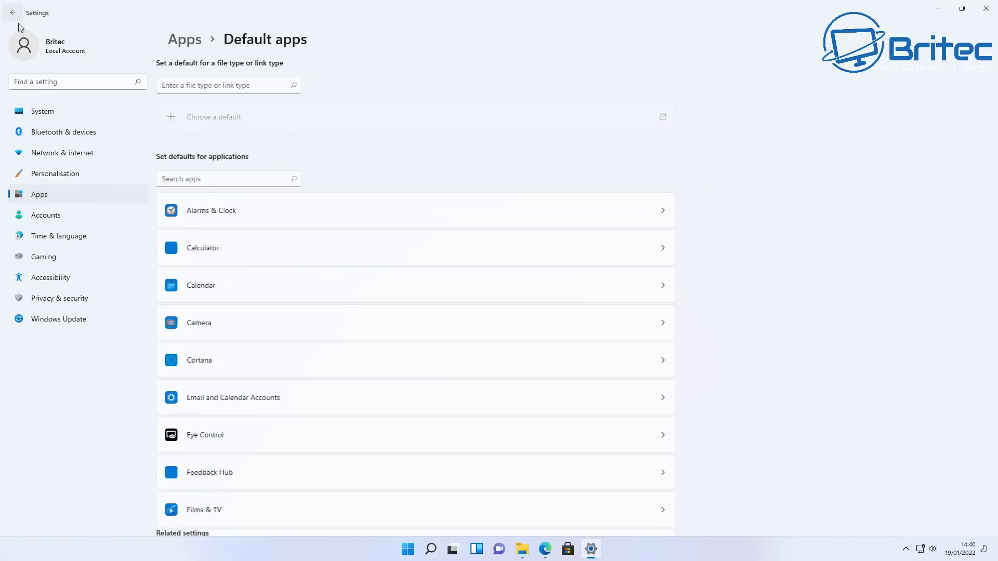
pyautogui.click(987, 9)
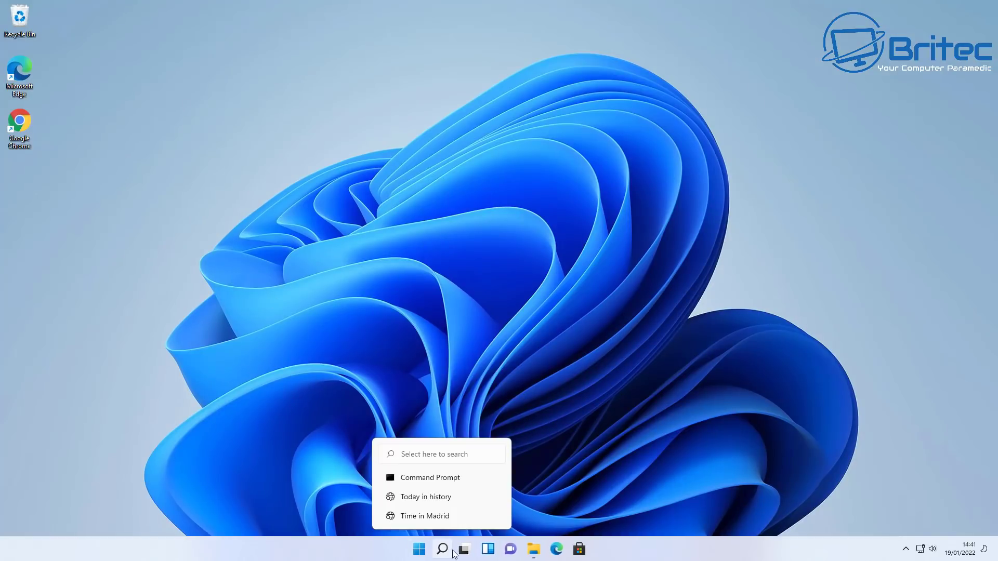
# Open the Djokovic news story from Widgets, decline profile sync, and close the browser
pyautogui.click(488, 549)
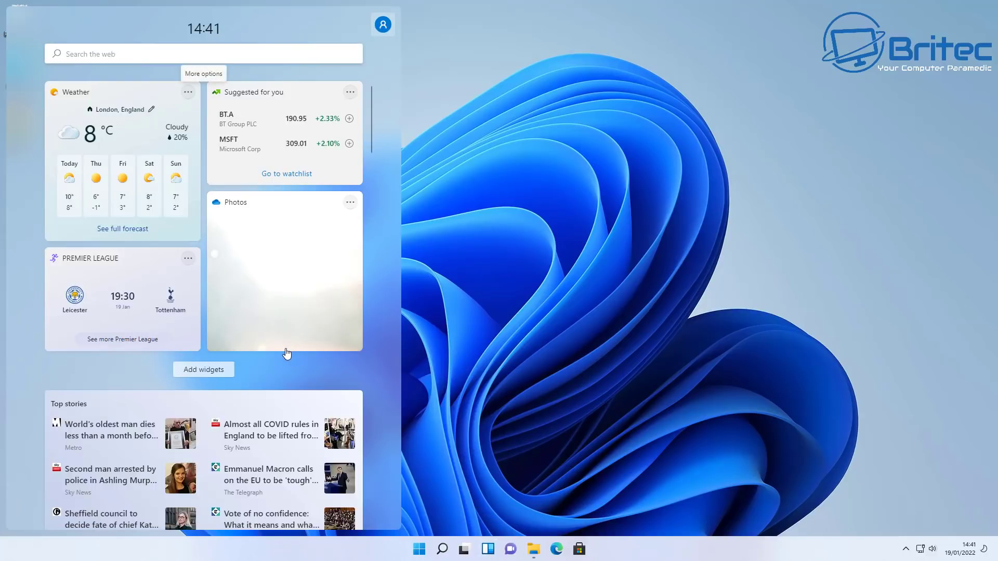
pyautogui.scroll(-3, 286, 351)
pyautogui.scroll(-12, 330, 380)
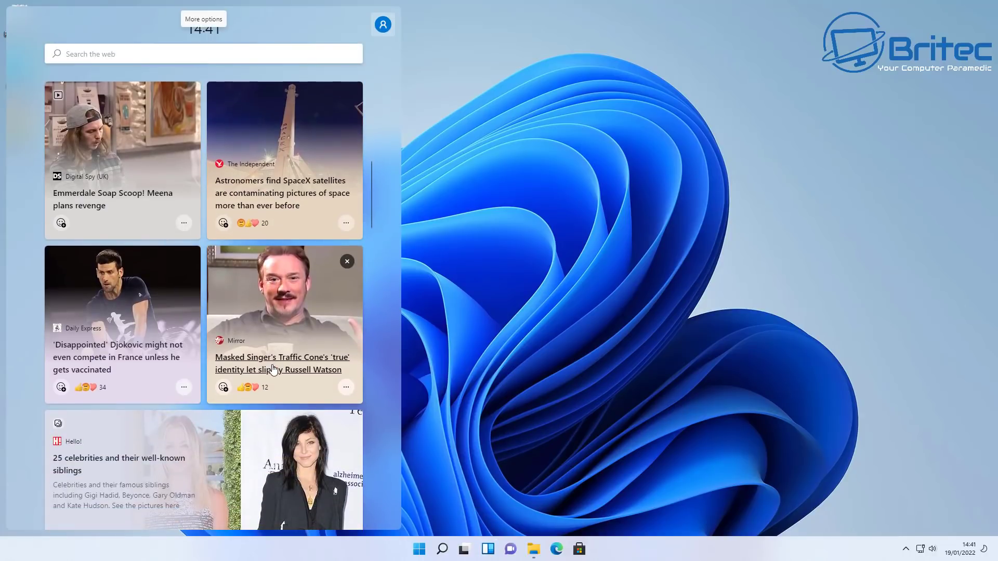
pyautogui.scroll(3, 164, 371)
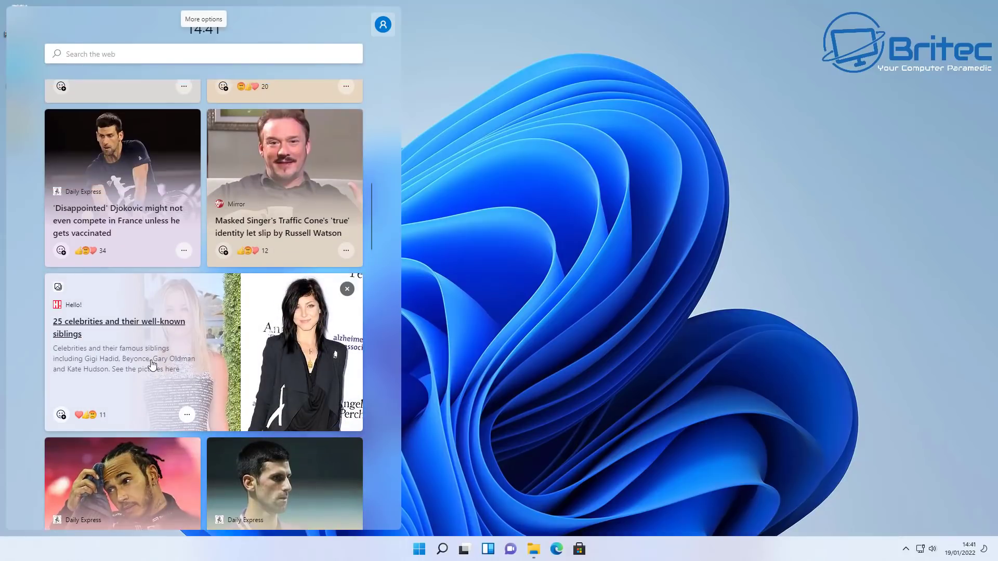
pyautogui.click(123, 232)
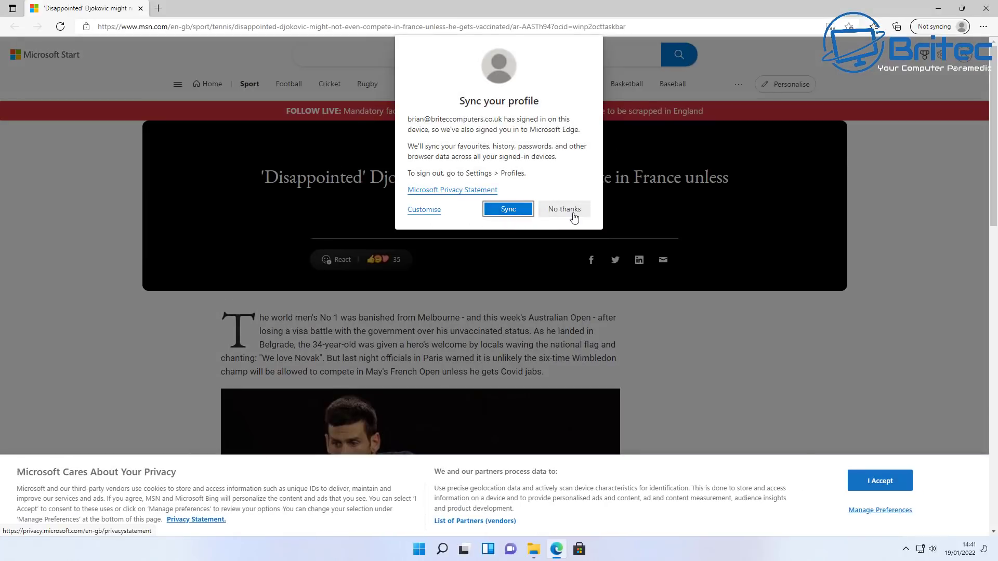
pyautogui.click(572, 214)
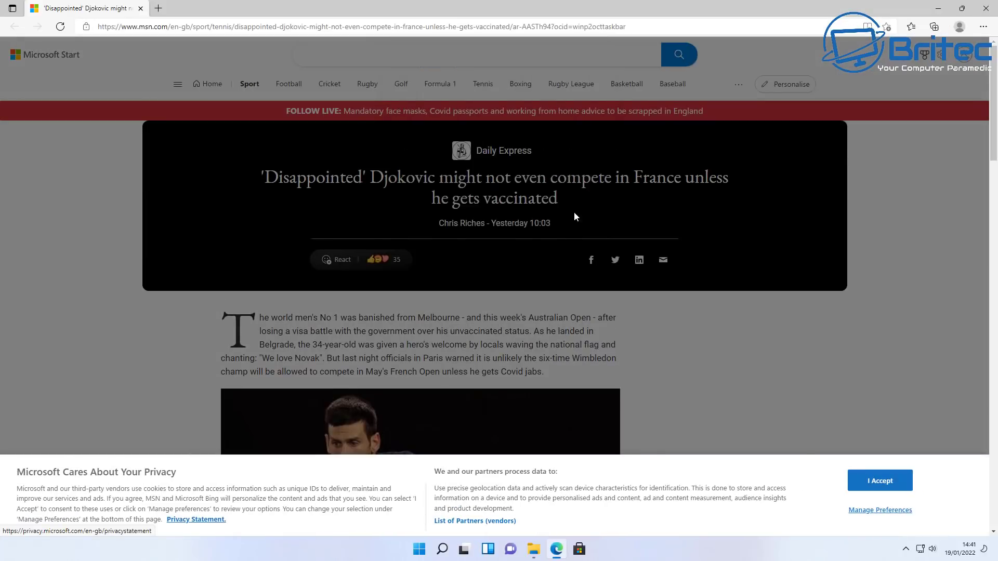
pyautogui.click(985, 8)
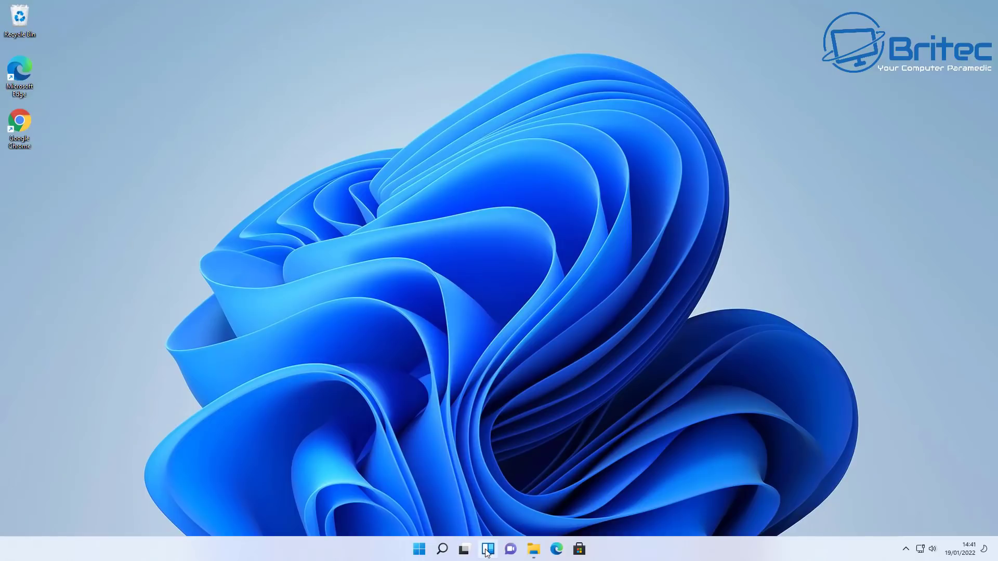
# Search Windows for cpuz, open the CPU-Z page on cpuid.com, then close the browser
pyautogui.click(445, 550)
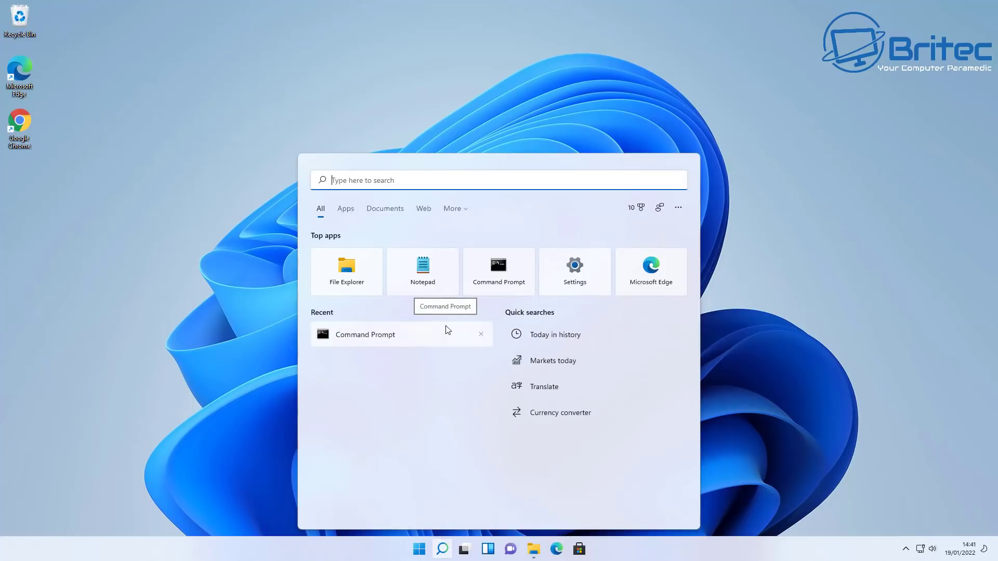
pyautogui.write('cpuz')
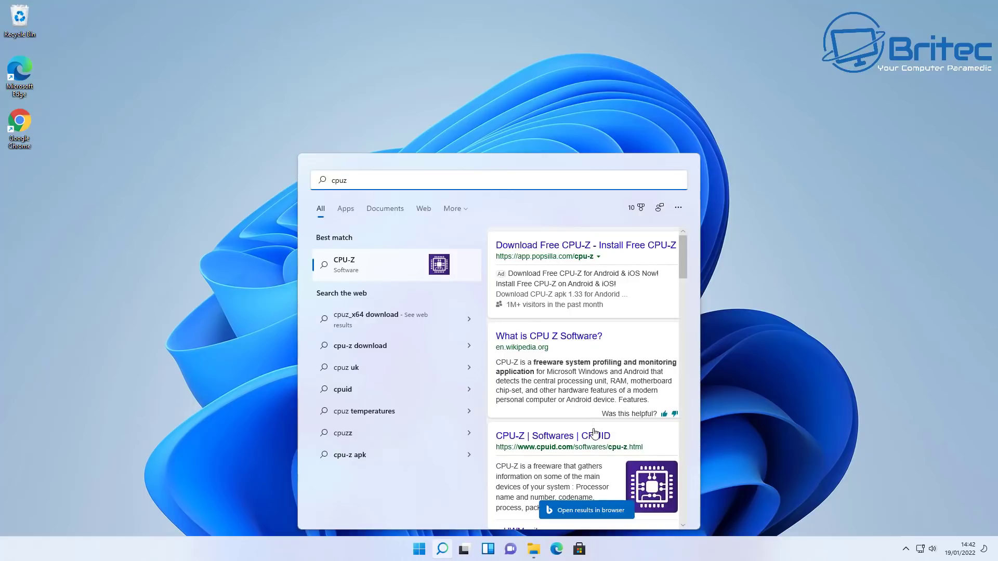
pyautogui.click(570, 439)
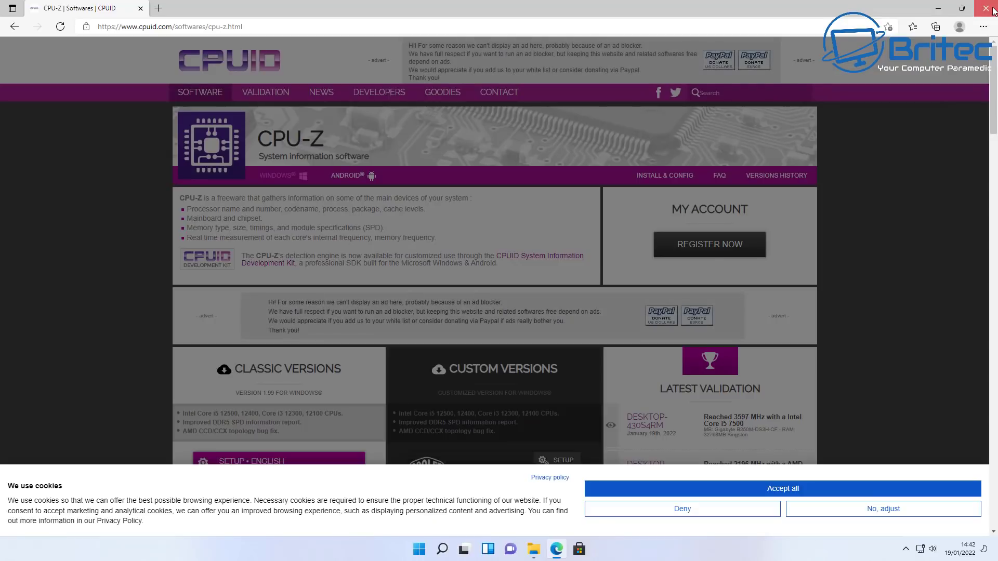
pyautogui.click(990, 9)
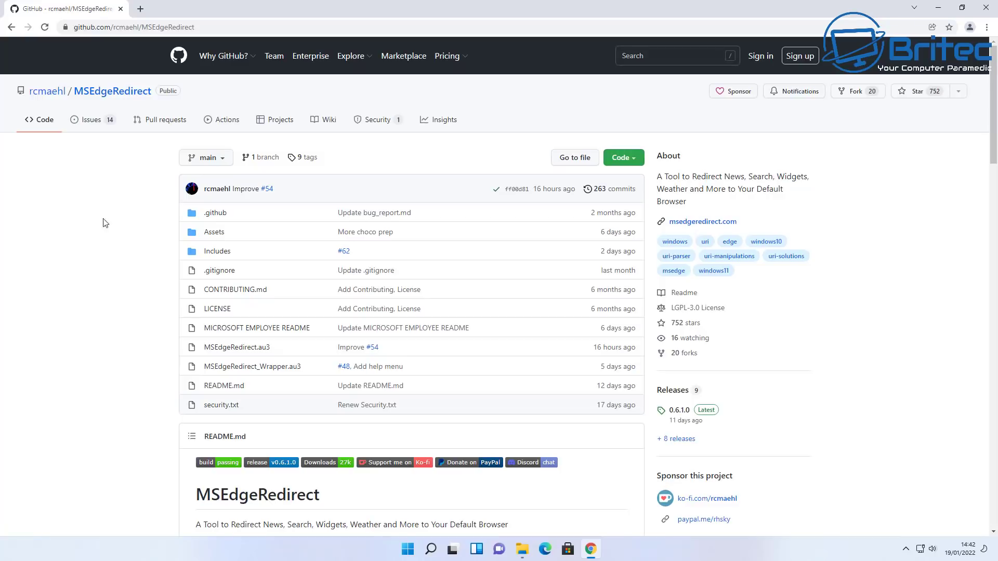
# On the MSEdgeRedirect GitHub README, download the latest stable release
pyautogui.moveTo(48, 97)
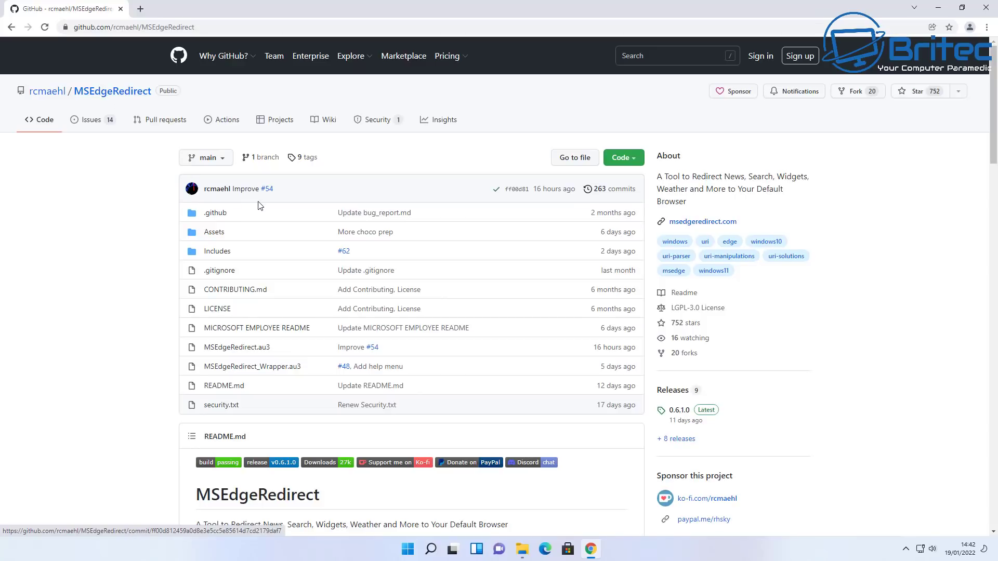
pyautogui.scroll(-7, 272, 401)
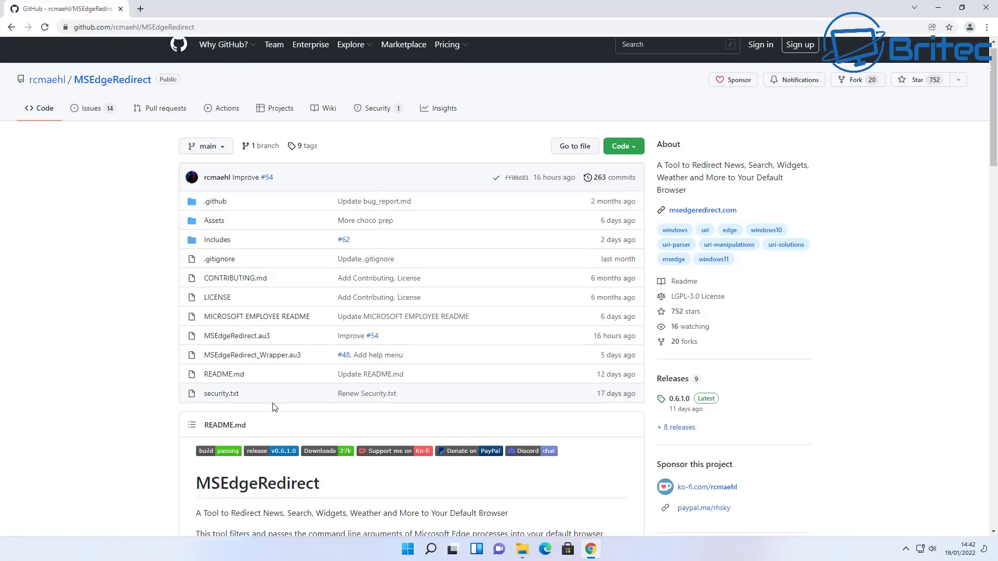
pyautogui.scroll(-1, 363, 403)
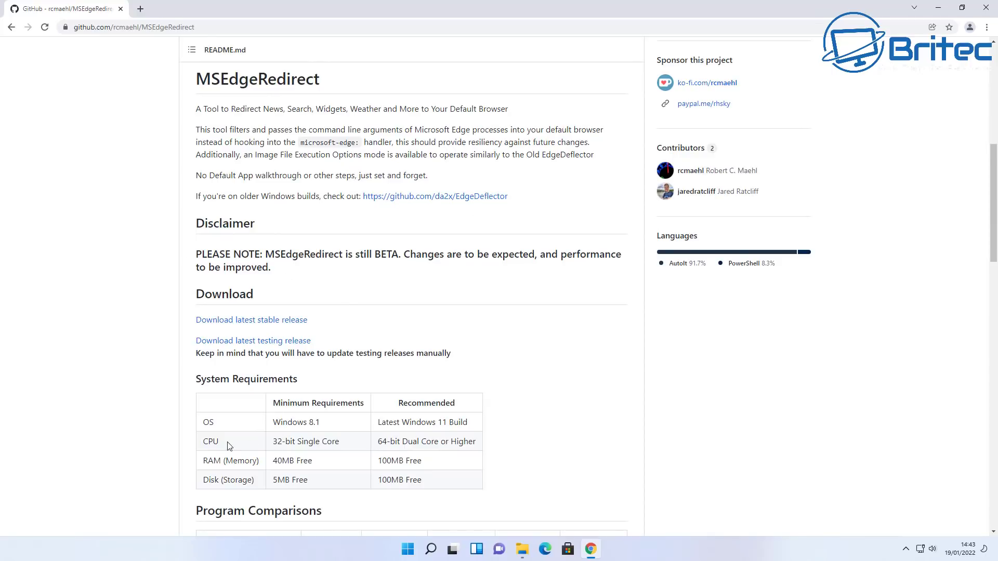
pyautogui.click(287, 320)
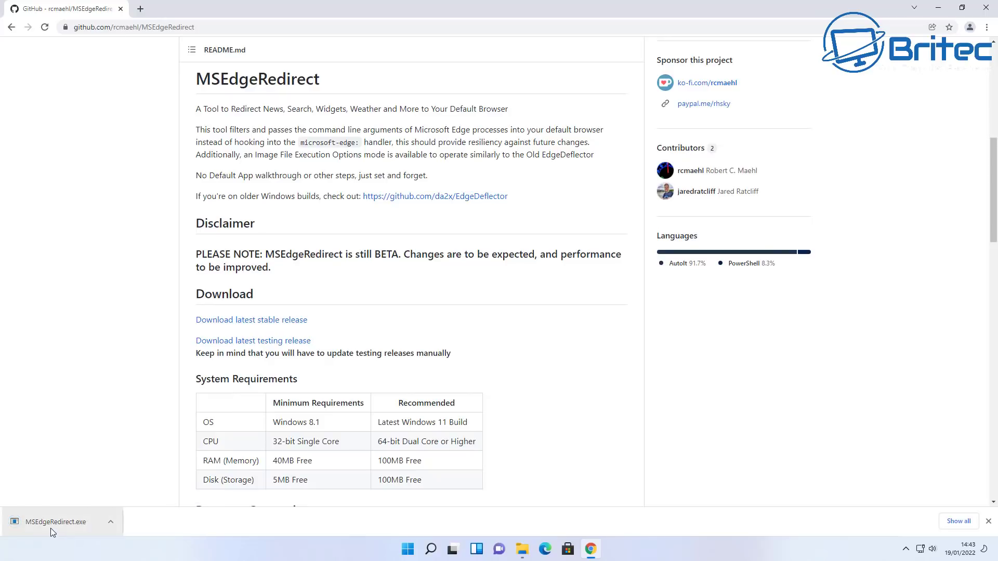
# Run MSEdgeRedirect.exe, let the unrecognised app run anyway, and accept the license
pyautogui.click(51, 526)
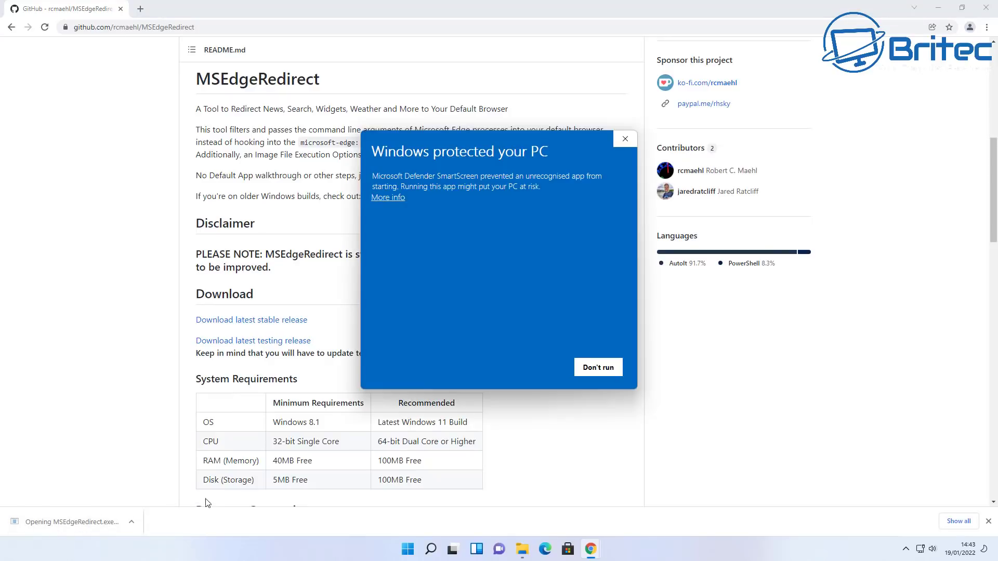
pyautogui.click(939, 8)
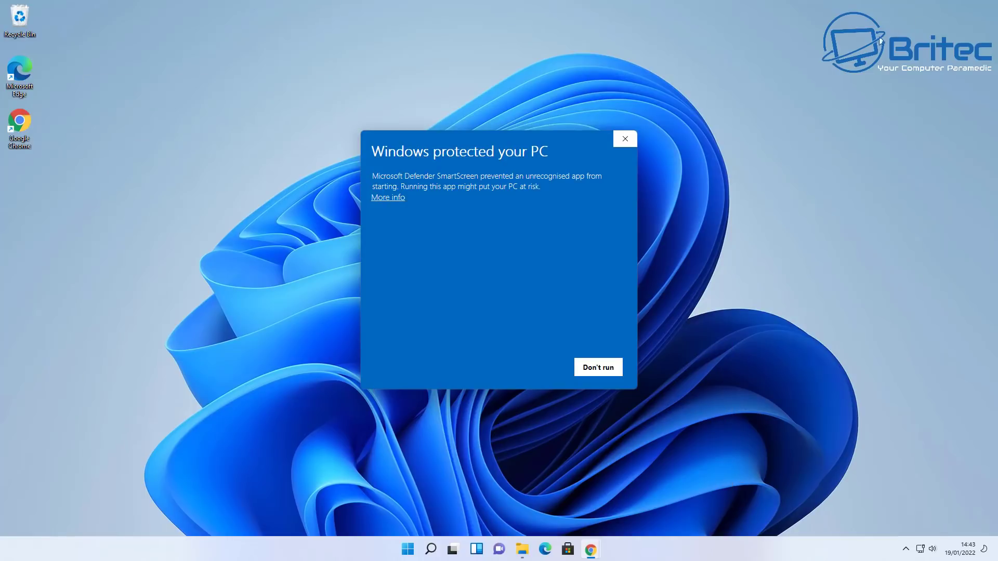
pyautogui.click(387, 198)
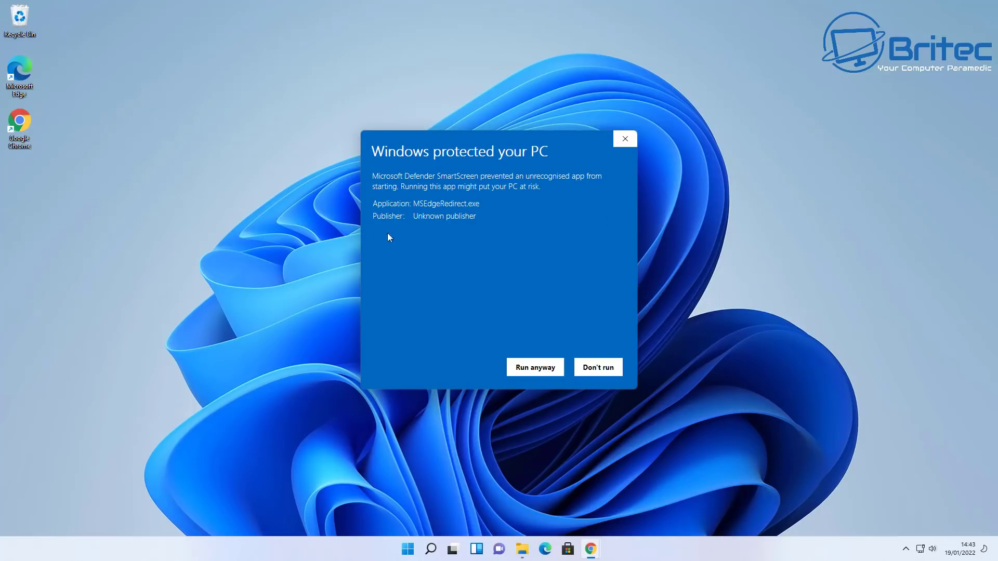
pyautogui.click(535, 369)
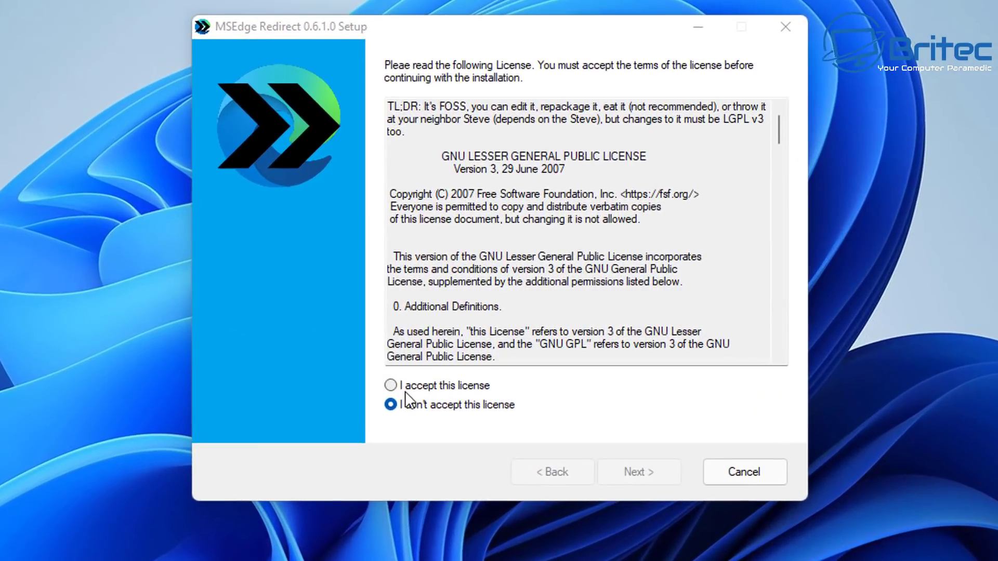
pyautogui.click(391, 386)
# Choose Service Mode – Per User, start the service with Windows, and keep the tray icon visible
pyautogui.click(632, 472)
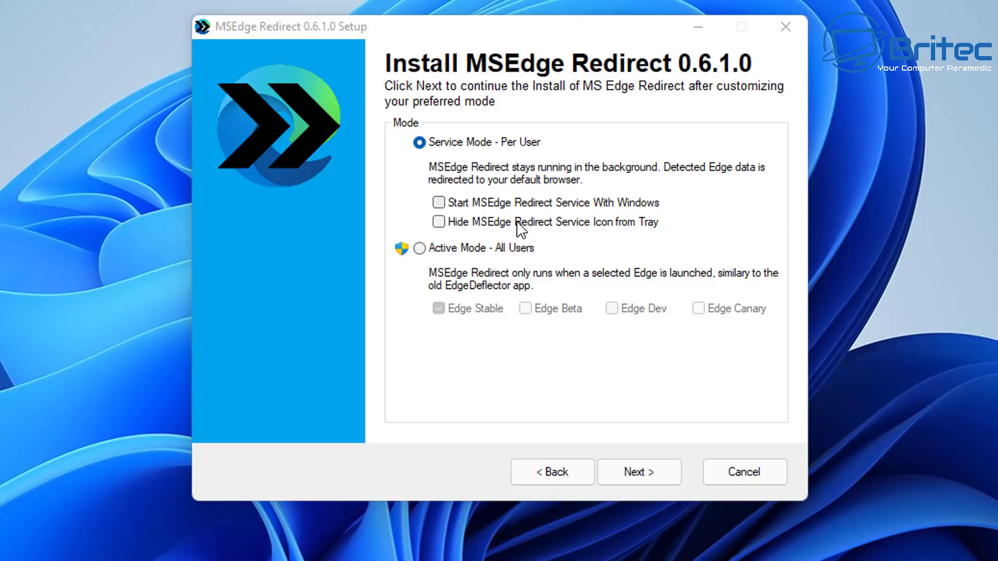
pyautogui.click(439, 203)
pyautogui.click(439, 222)
pyautogui.click(439, 222)
# Enable replacing weather with Weather.com and Bing results with Google
pyautogui.click(630, 473)
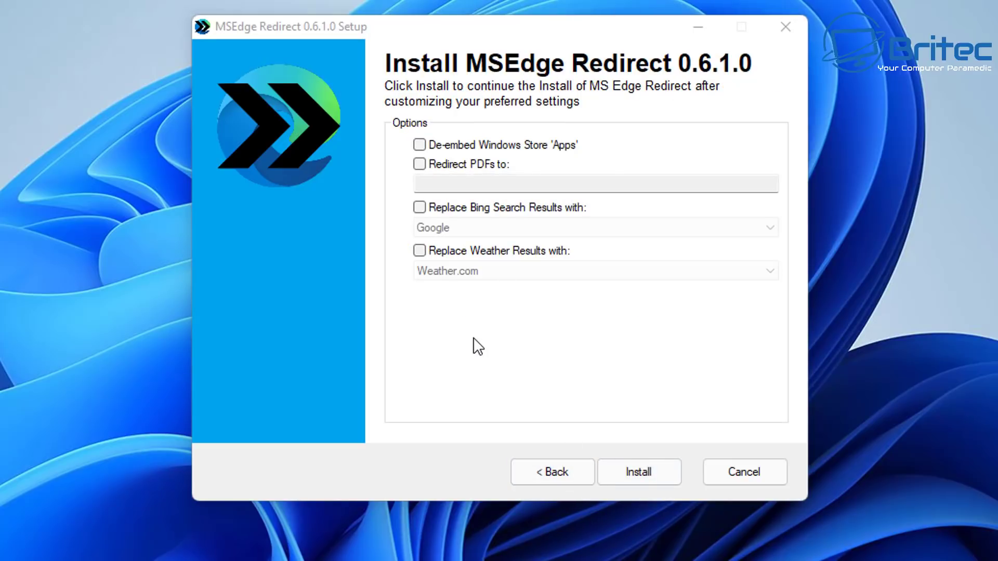
pyautogui.click(420, 251)
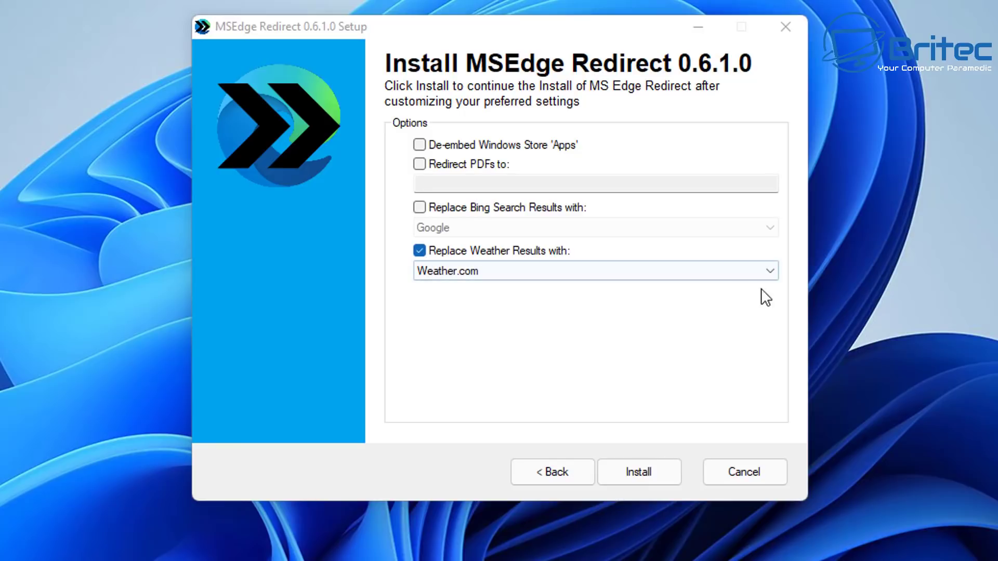
pyautogui.click(769, 271)
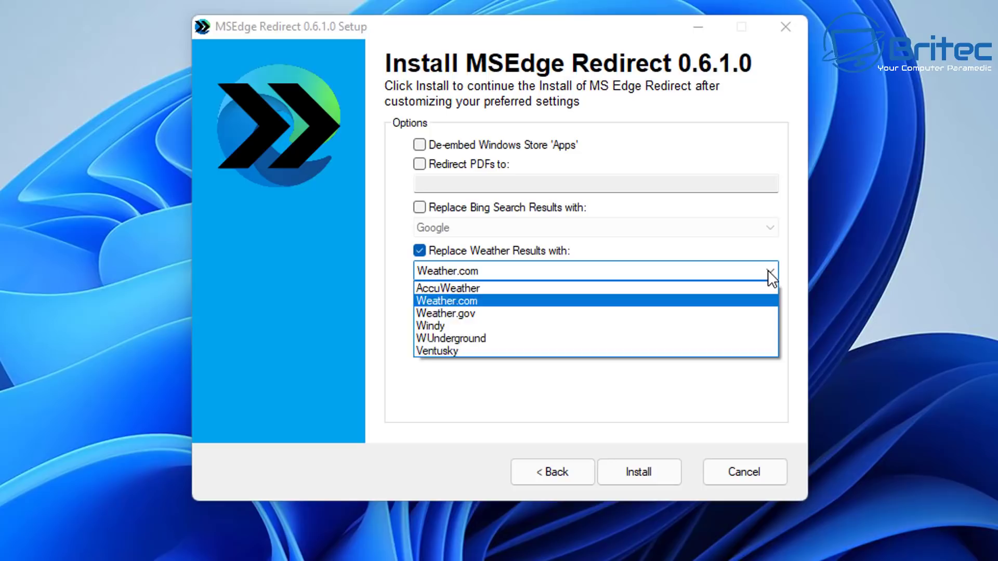
pyautogui.click(768, 270)
pyautogui.click(769, 270)
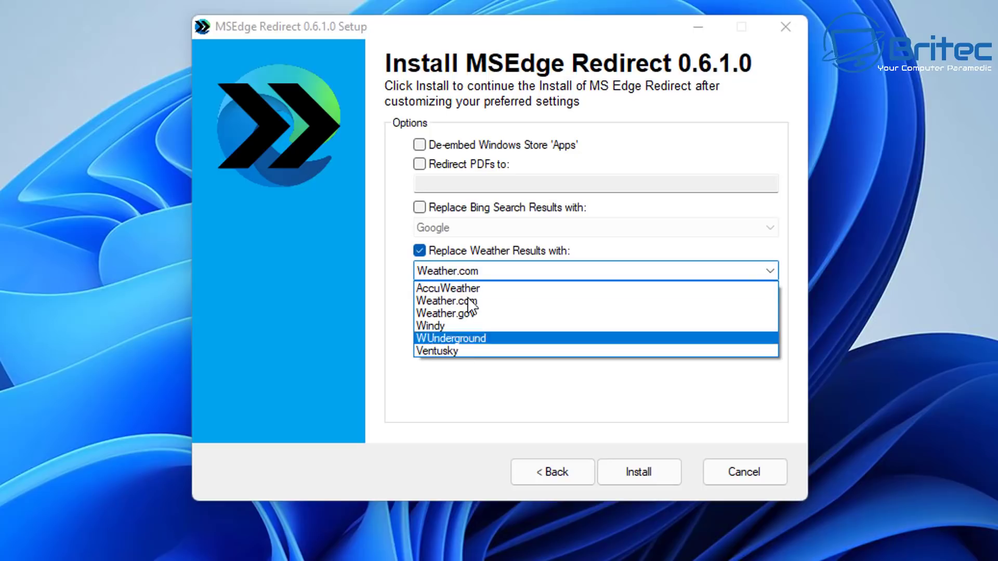
pyautogui.click(463, 229)
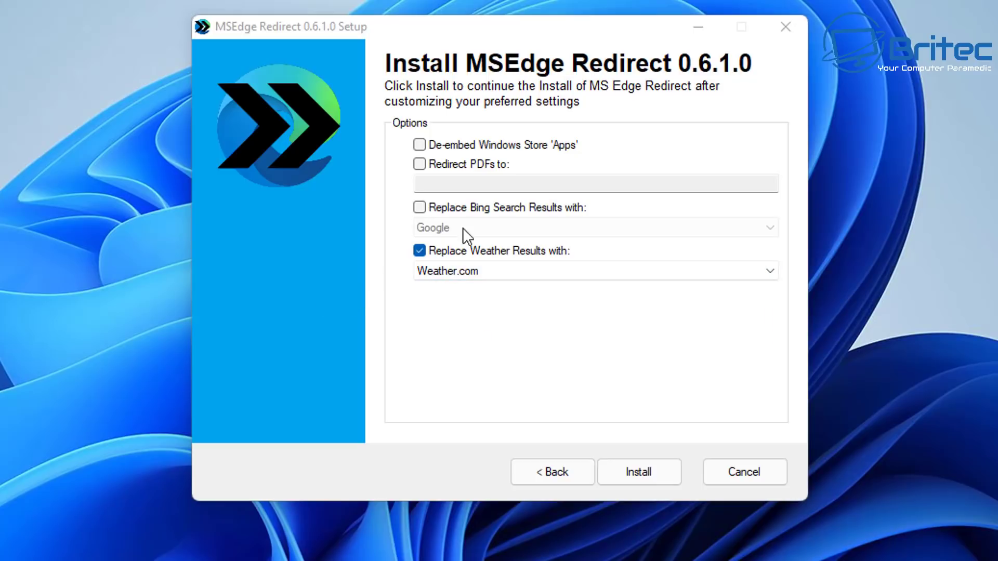
pyautogui.click(420, 207)
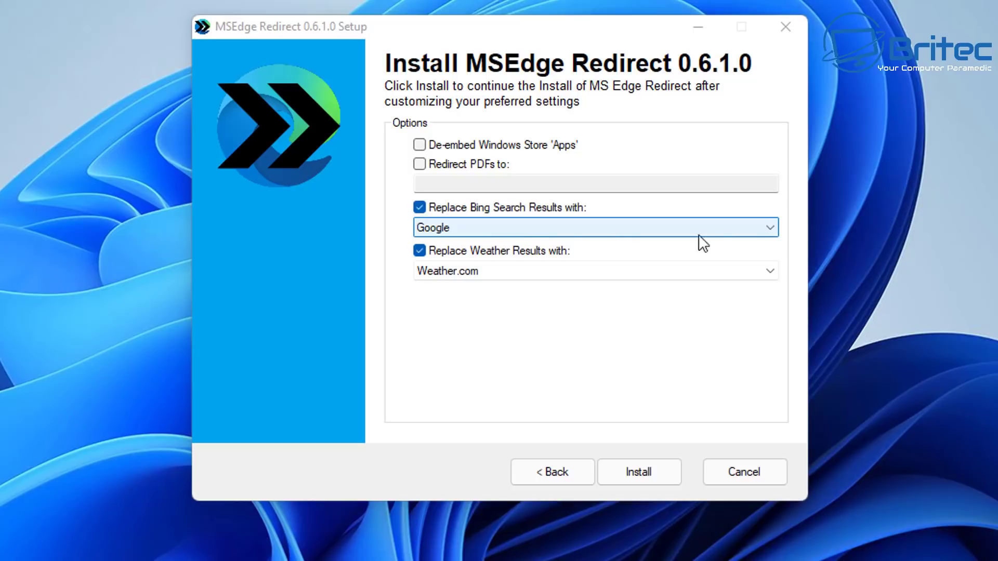
pyautogui.click(770, 228)
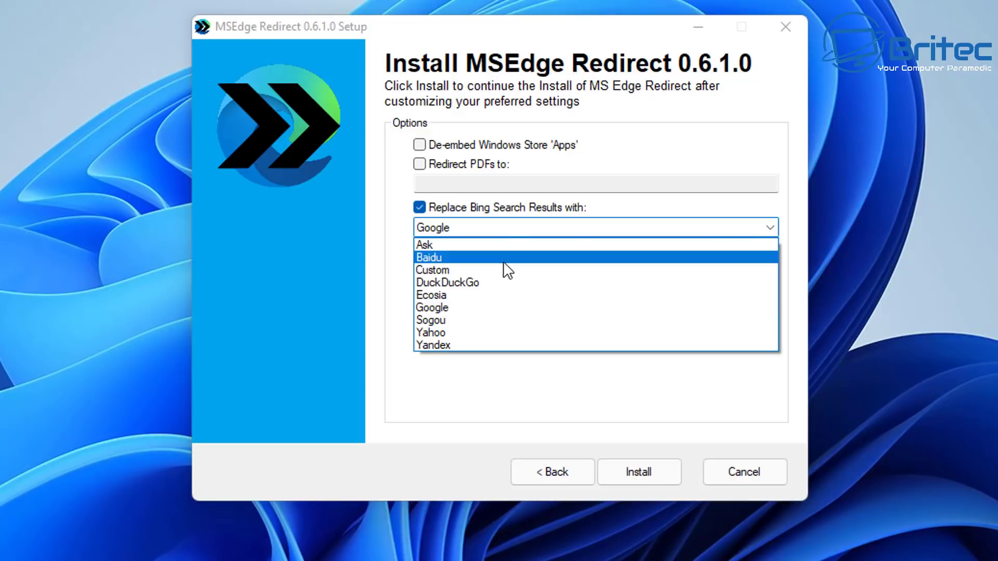
pyautogui.click(406, 237)
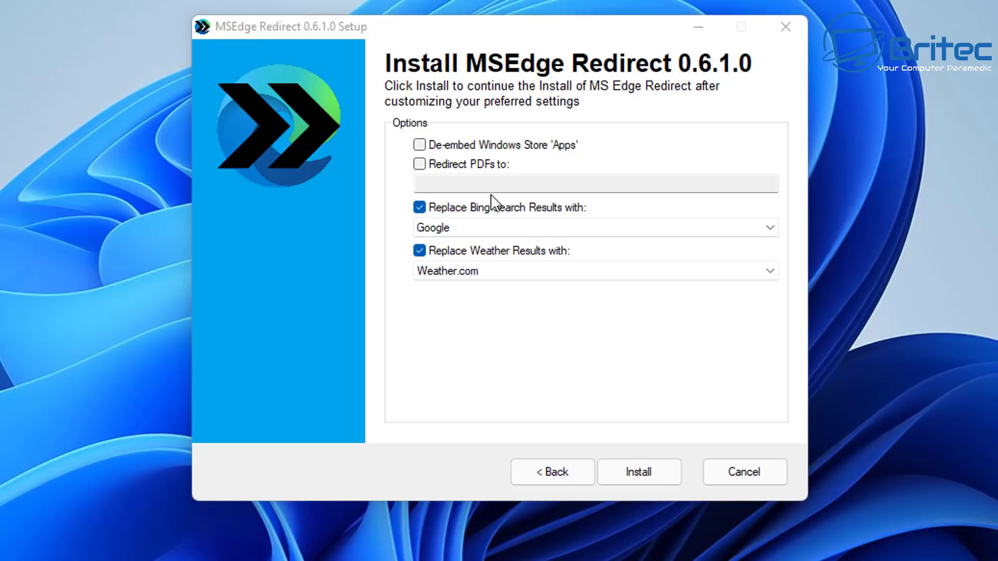
# Enable de-embedding Store apps and redirect PDFs to Google\Chrome\Application\chrome.exe
pyautogui.click(418, 146)
pyautogui.click(419, 165)
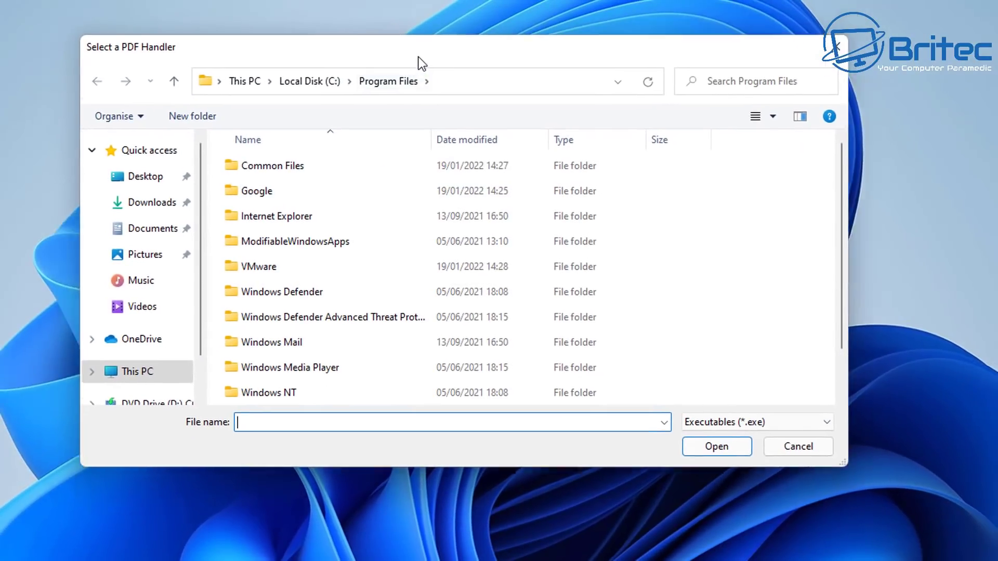
pyautogui.doubleClick(280, 196)
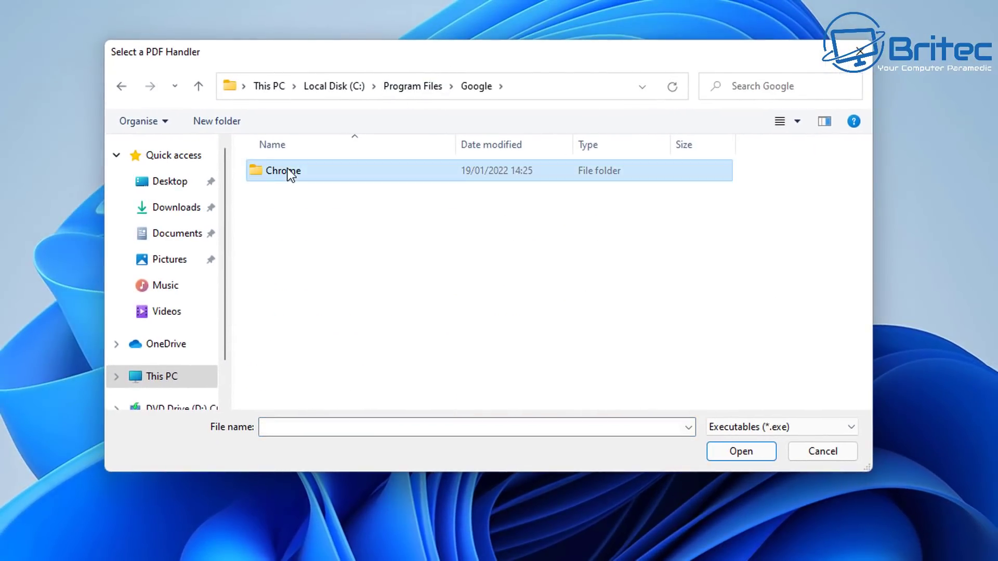
pyautogui.doubleClick(288, 169)
pyautogui.doubleClick(288, 169)
pyautogui.click(285, 221)
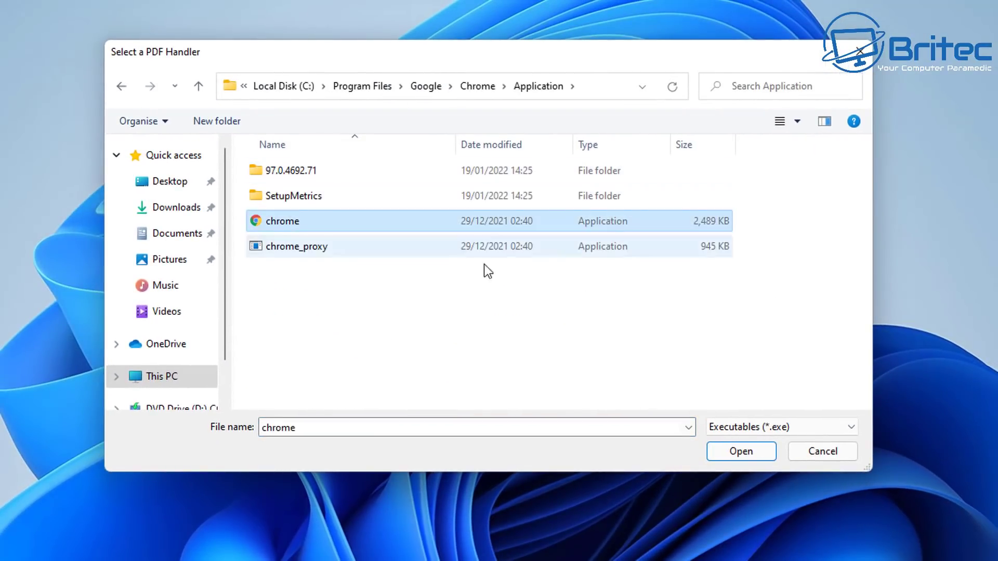
pyautogui.click(744, 452)
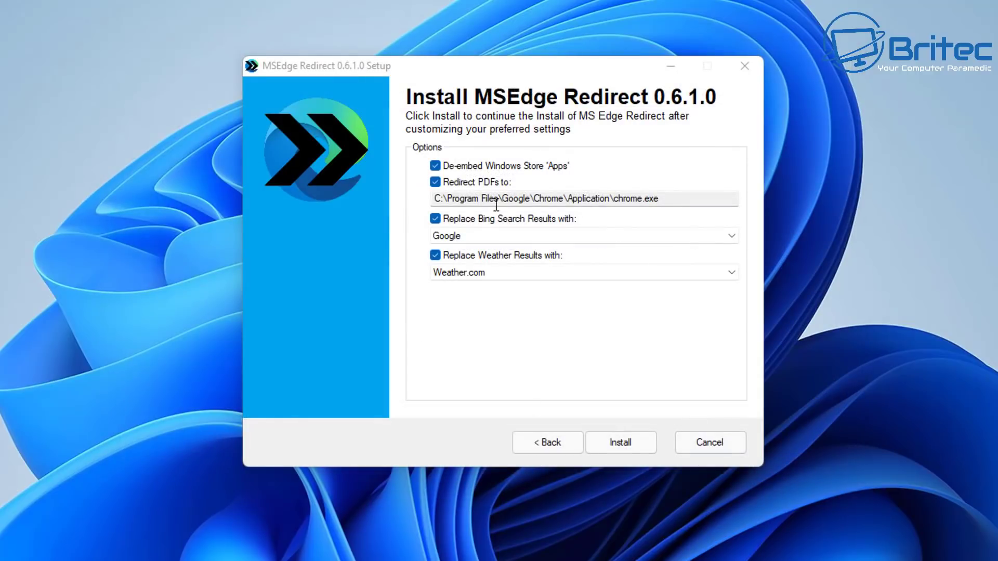
# Install MSEdge Redirect, finish setup, then search Windows for cpuz
pyautogui.click(630, 448)
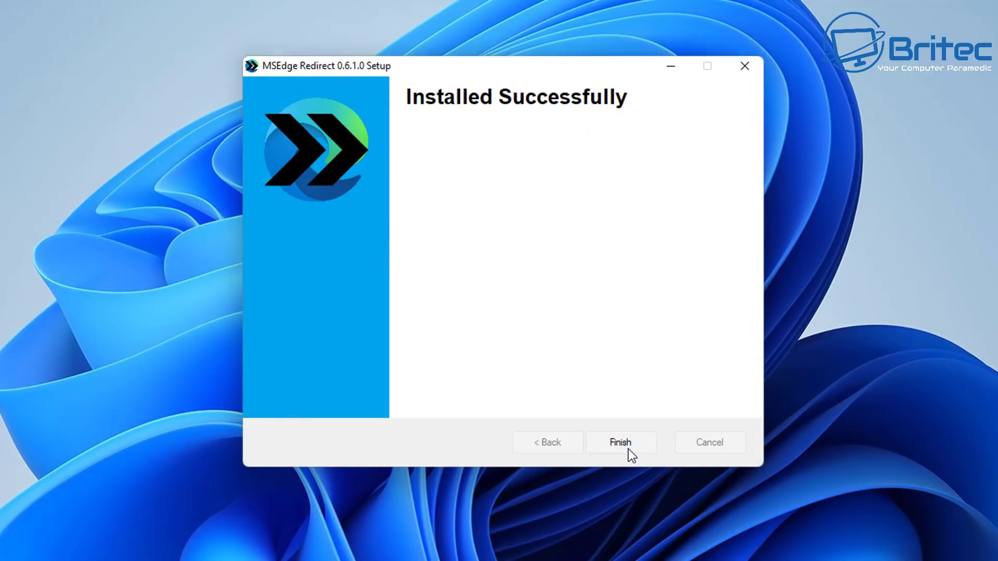
pyautogui.click(629, 447)
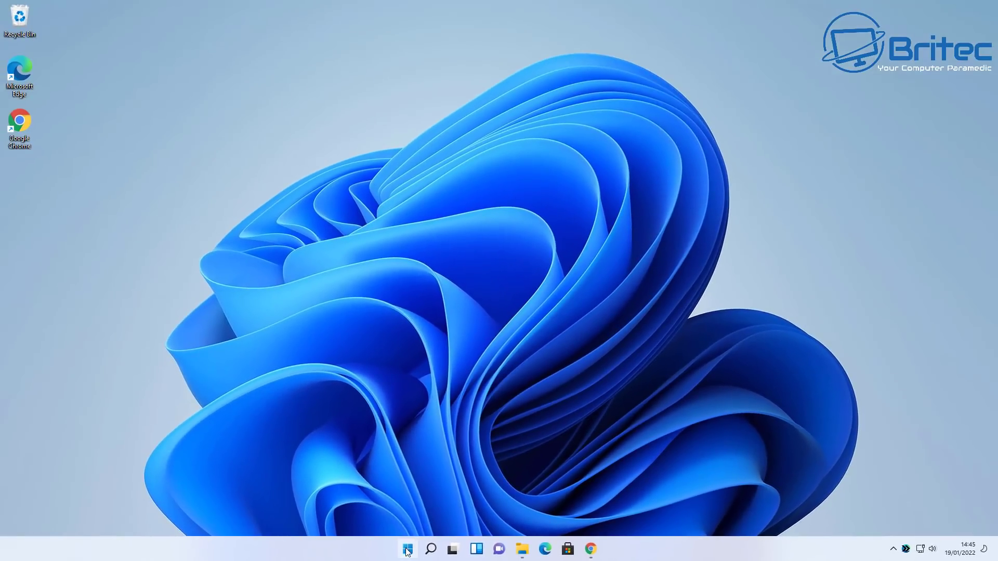
pyautogui.rightClick(74, 542)
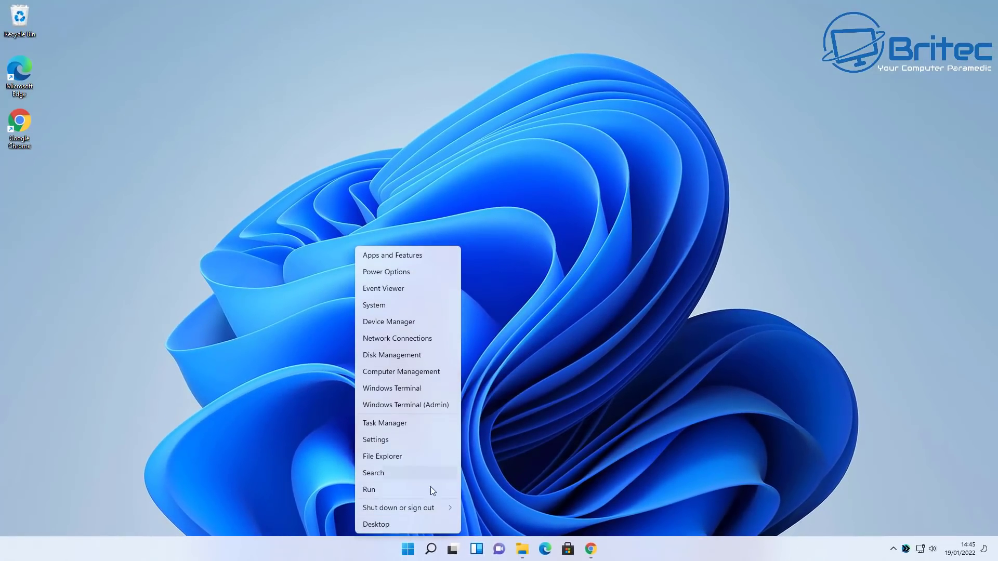
pyautogui.click(538, 495)
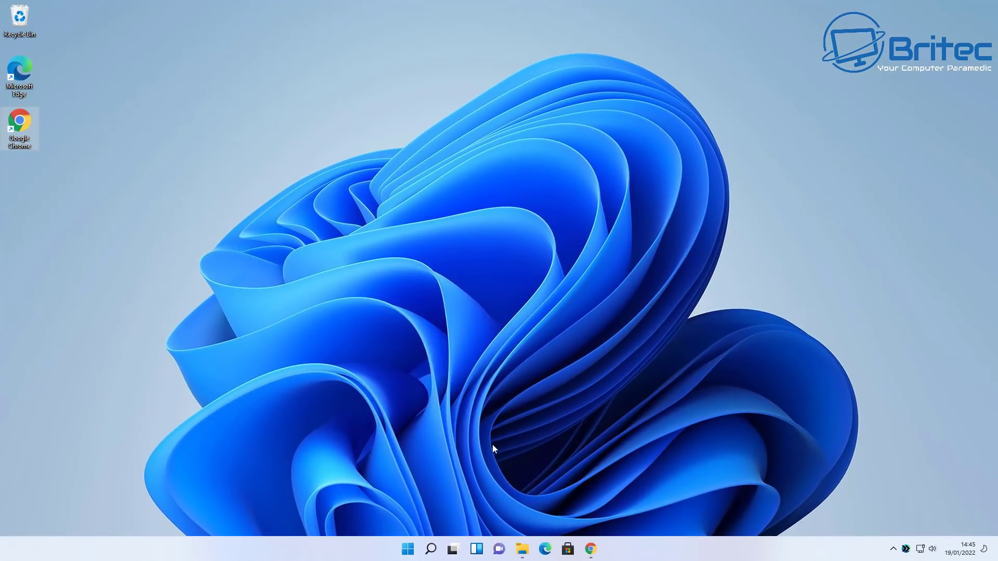
pyautogui.click(432, 547)
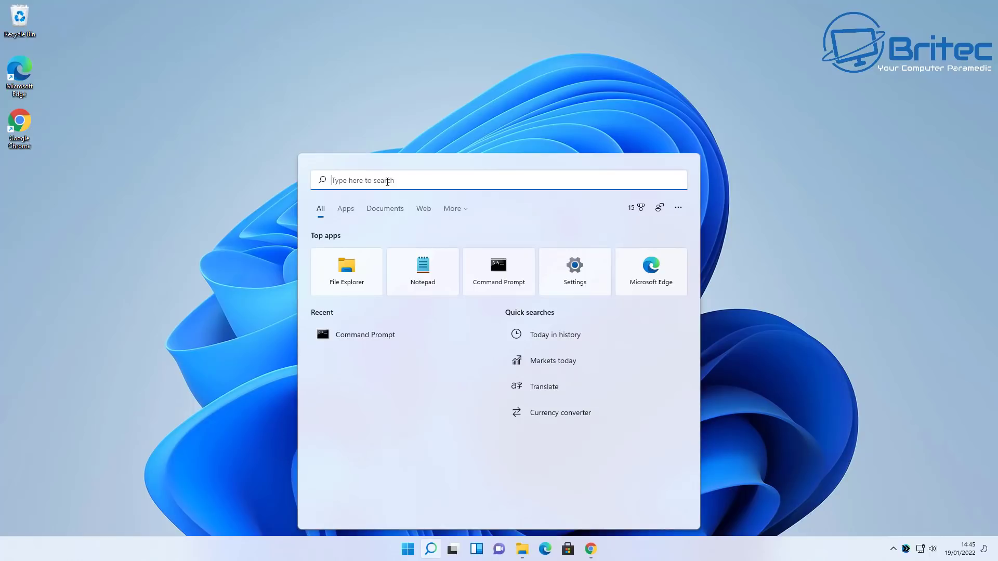
pyautogui.write('cpuz')
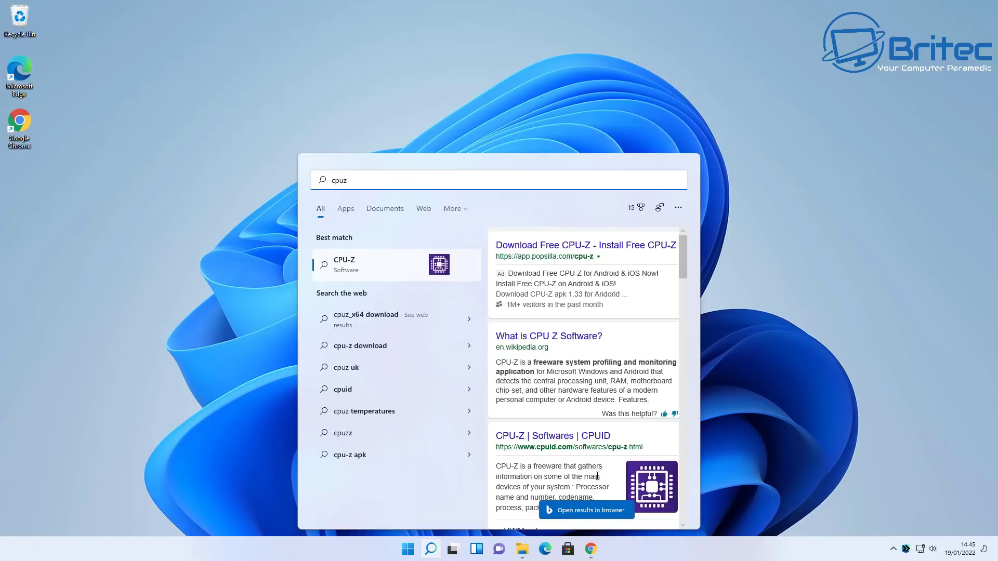
# Open the CPU-Z web result in Chrome, accept cookies, check About Google Chrome, then close Chrome
pyautogui.click(552, 438)
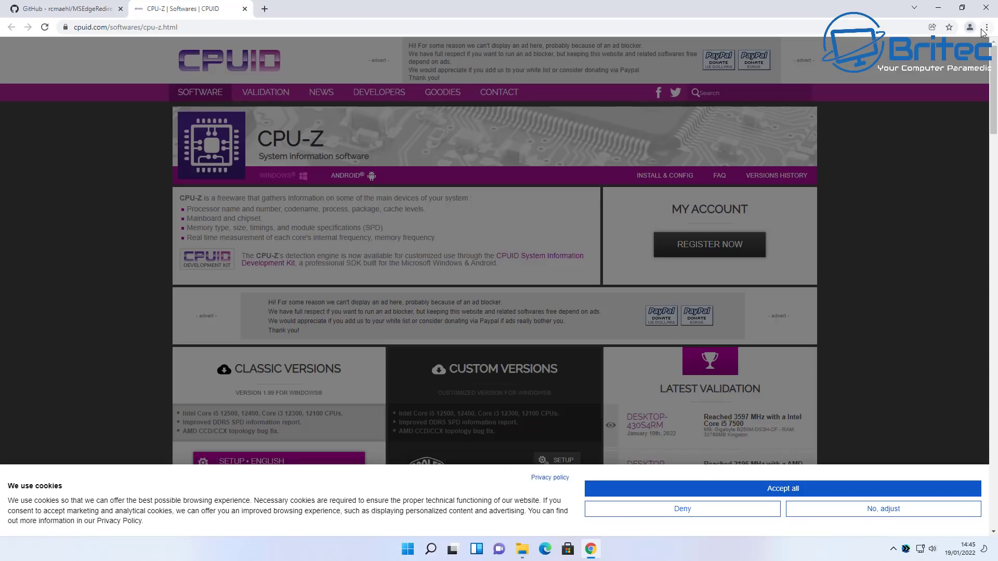
pyautogui.click(800, 492)
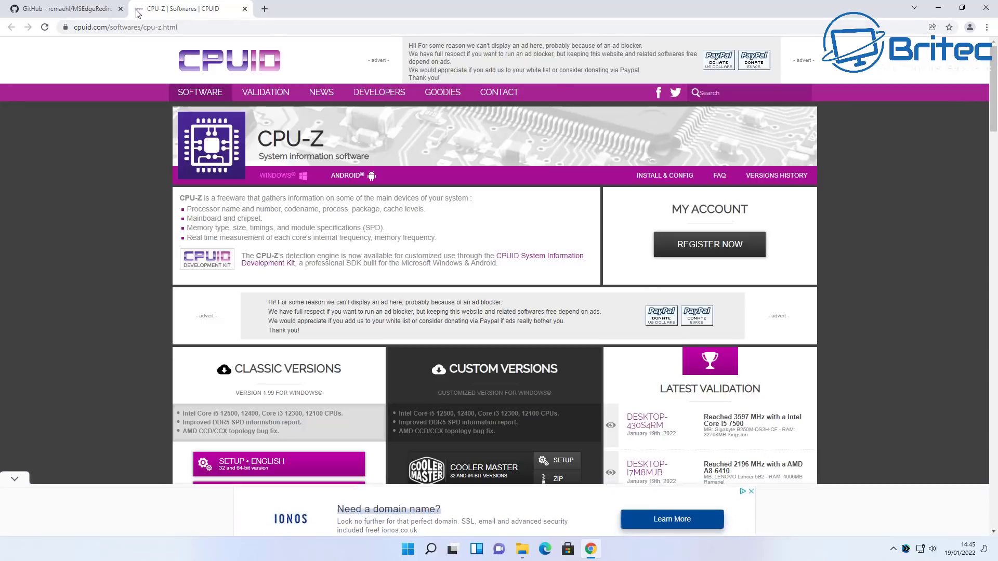
pyautogui.middleClick(105, 10)
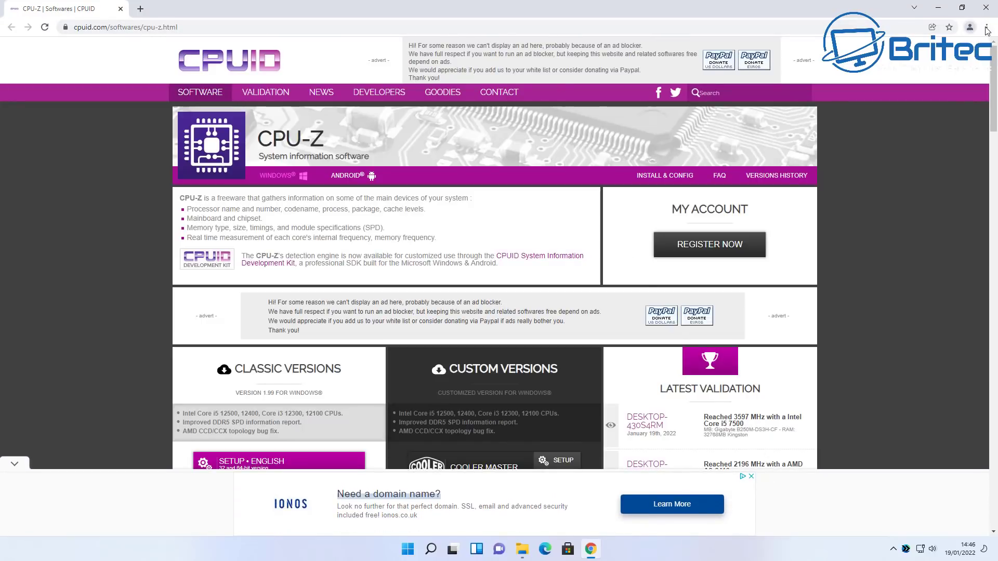
pyautogui.click(987, 27)
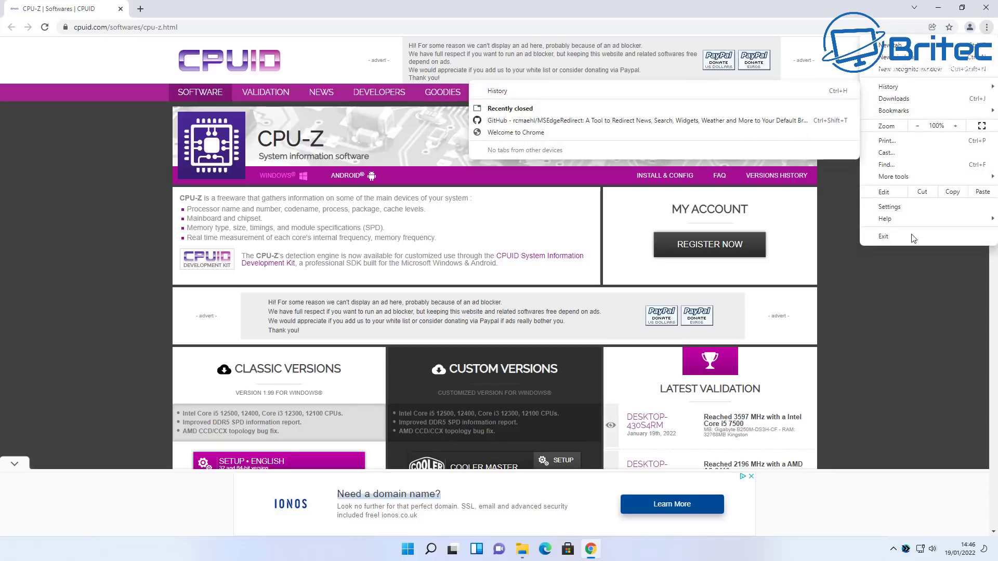
pyautogui.moveTo(914, 223)
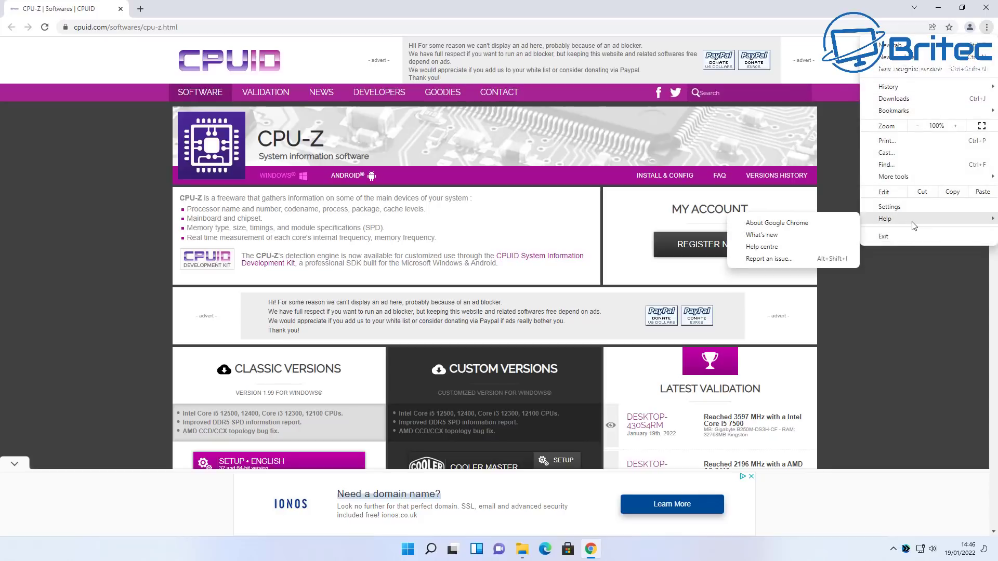
pyautogui.click(817, 227)
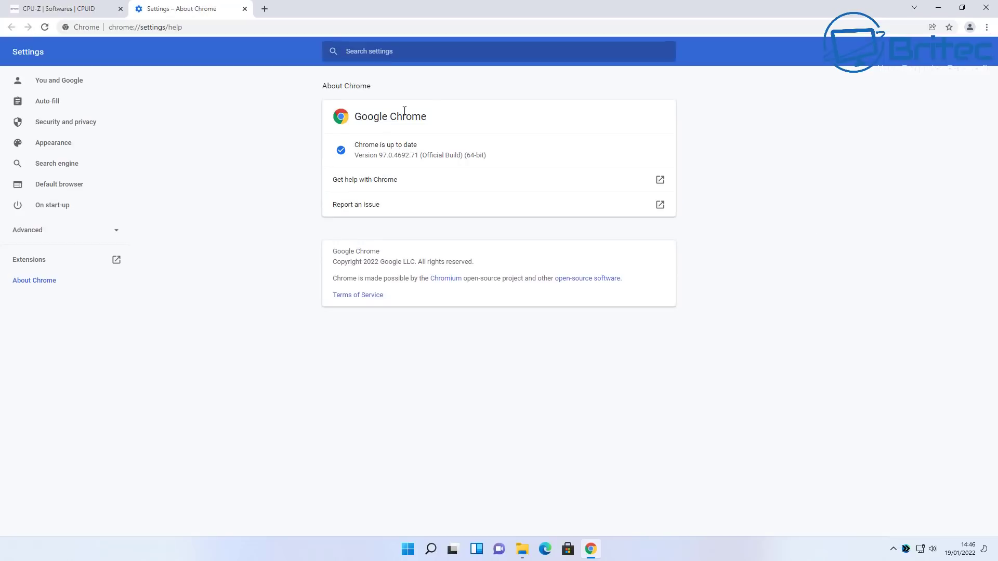
pyautogui.click(244, 9)
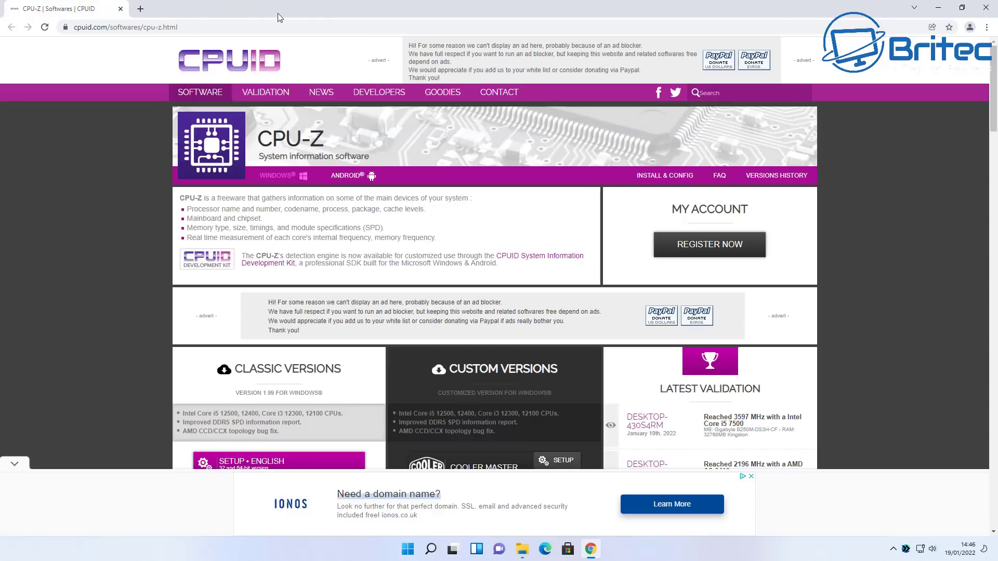
pyautogui.click(986, 8)
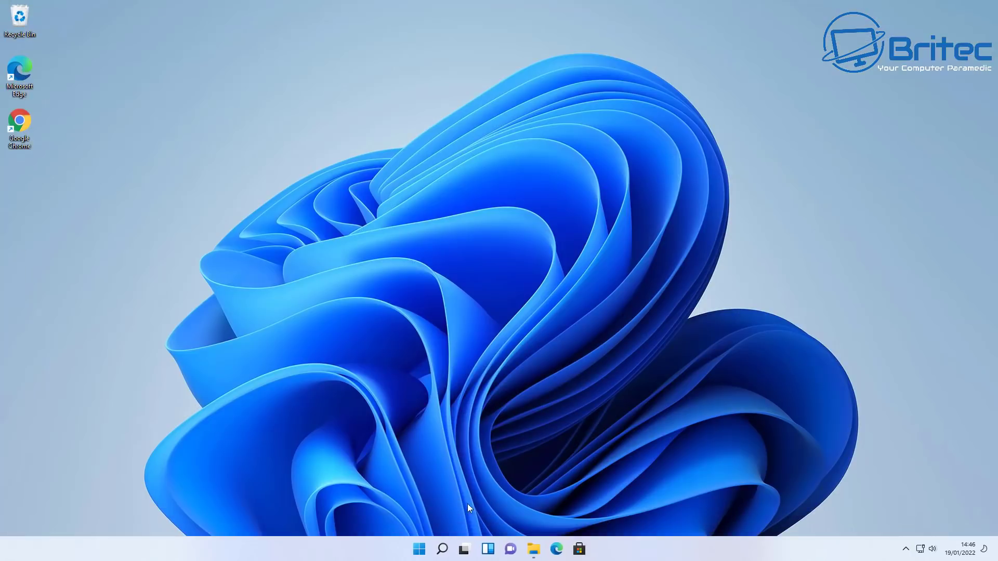
# Search gpuz, open the GPU-Z web result in Chrome, check About Google Chrome, then close Chrome
pyautogui.click(444, 550)
pyautogui.write('gpuz')
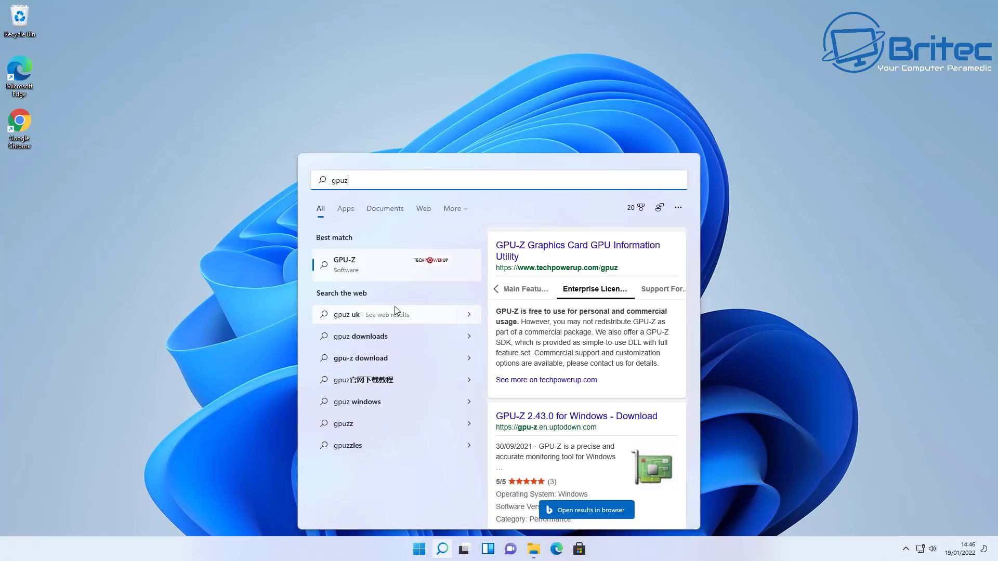
pyautogui.click(590, 254)
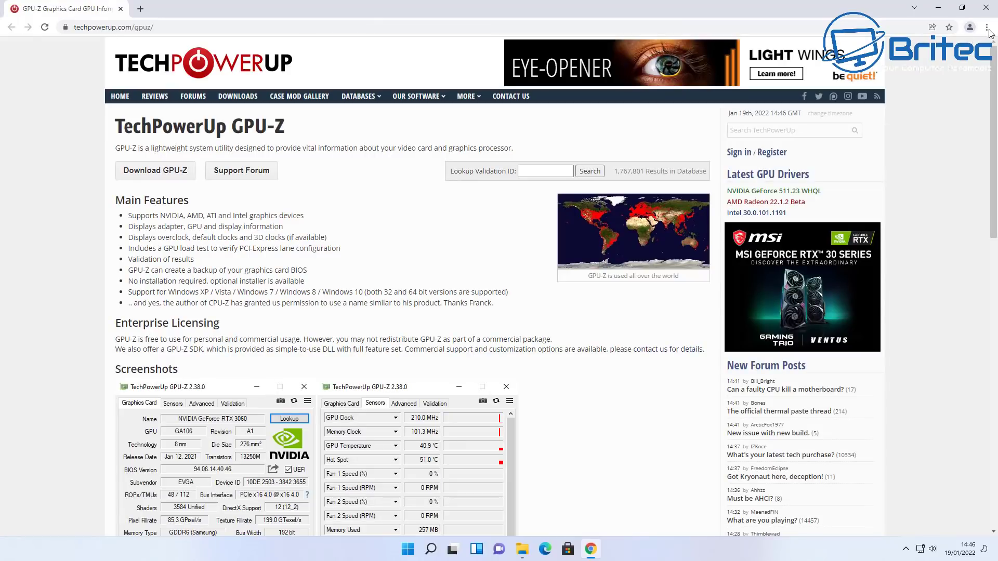
pyautogui.click(987, 28)
pyautogui.moveTo(910, 218)
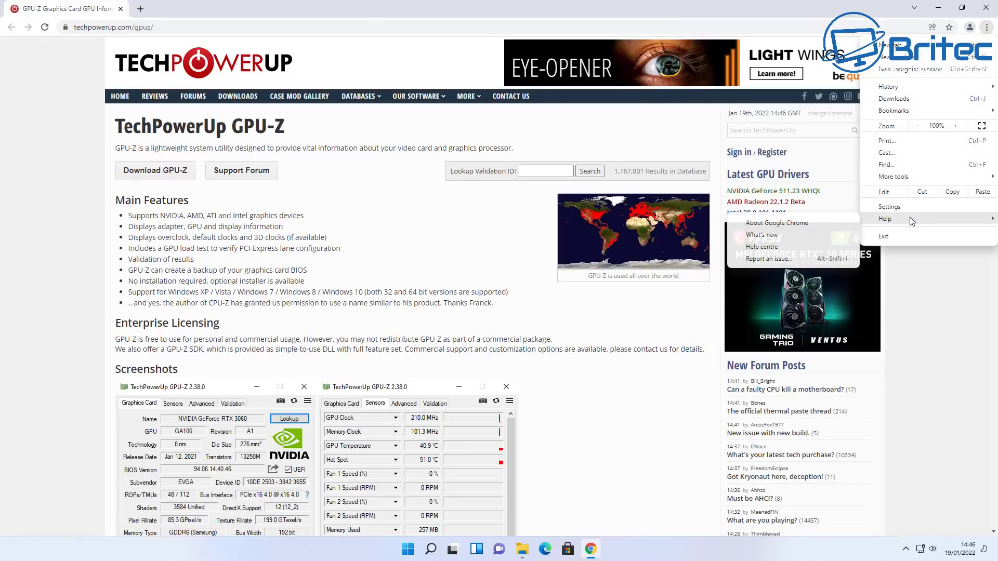
pyautogui.click(811, 221)
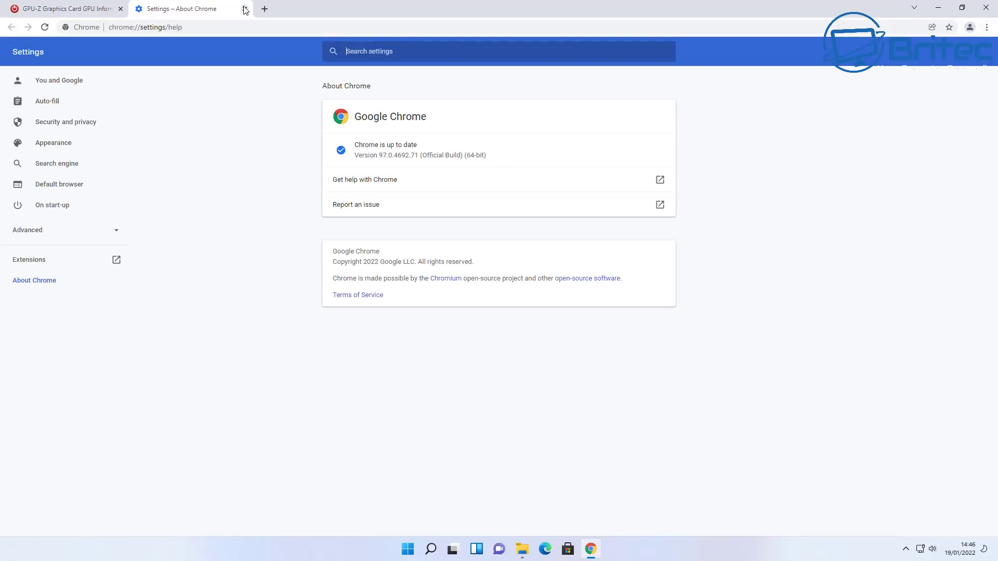
pyautogui.click(245, 9)
pyautogui.click(986, 8)
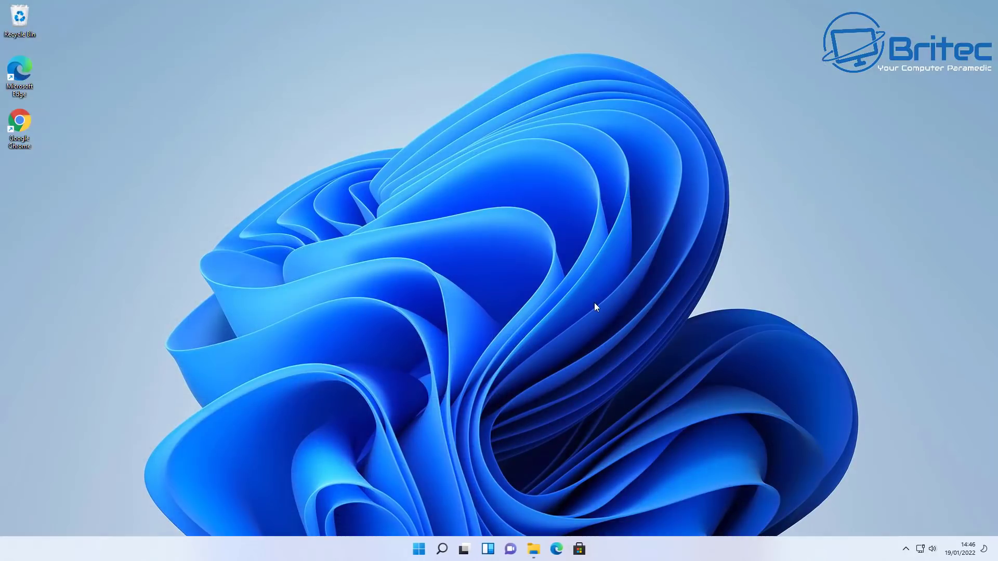
# Open the Djokovic news card from Widgets in Chrome and check its Help menu
pyautogui.click(488, 549)
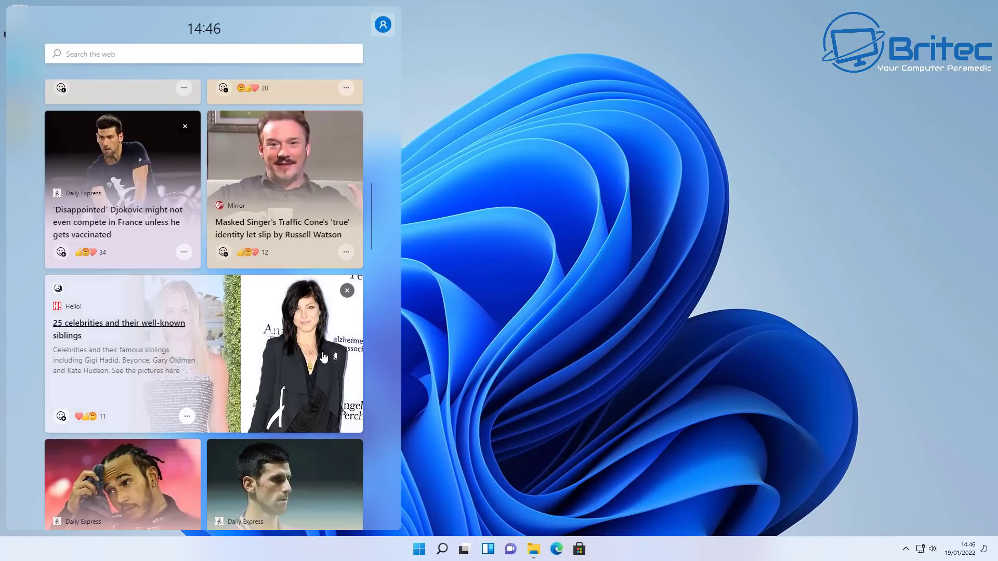
pyautogui.click(117, 225)
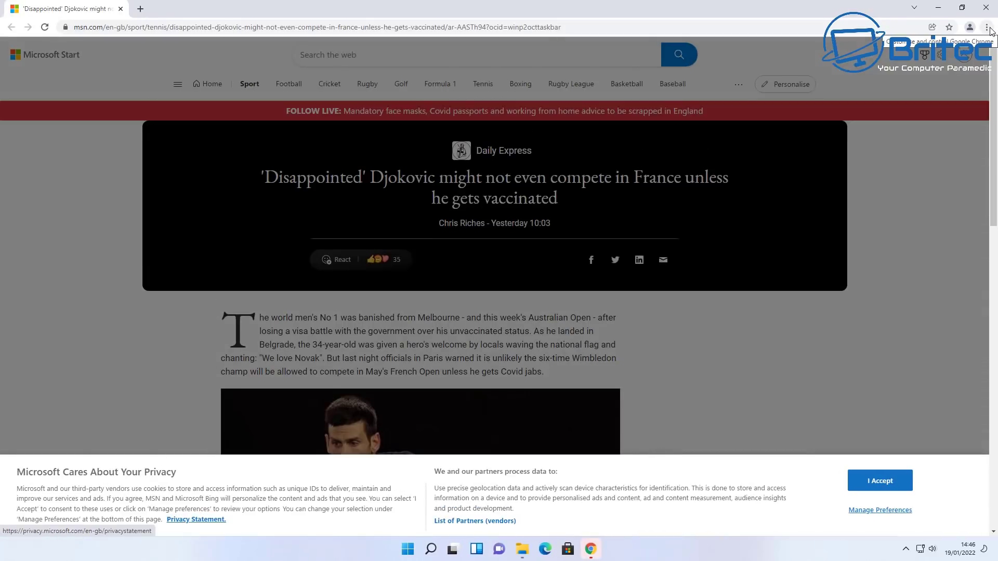
pyautogui.click(989, 30)
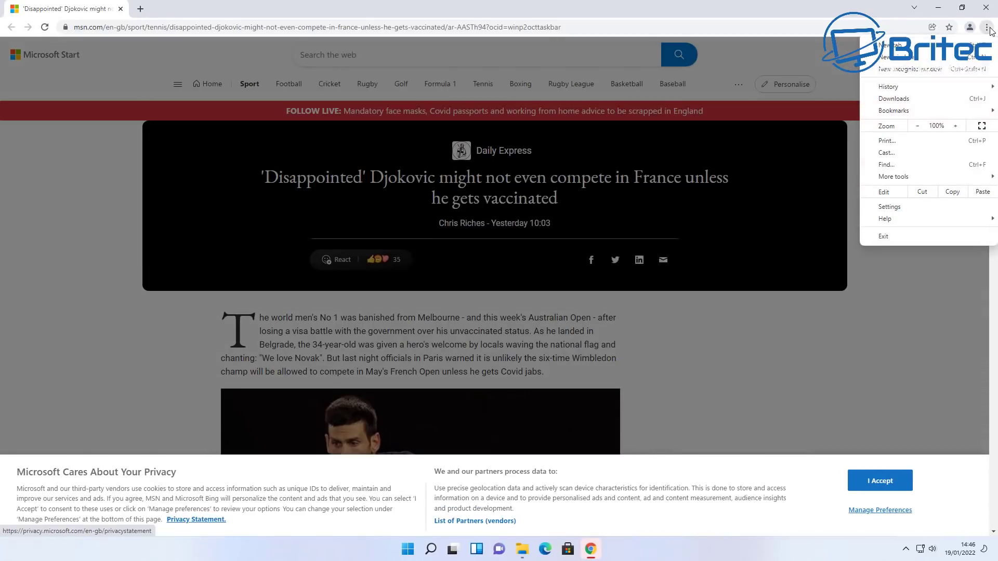
pyautogui.moveTo(899, 219)
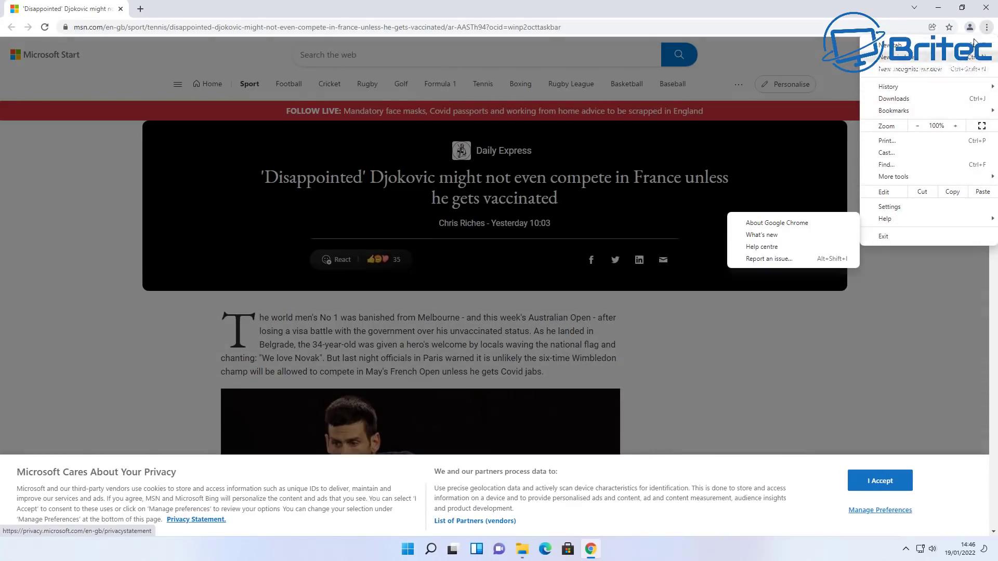
pyautogui.click(884, 237)
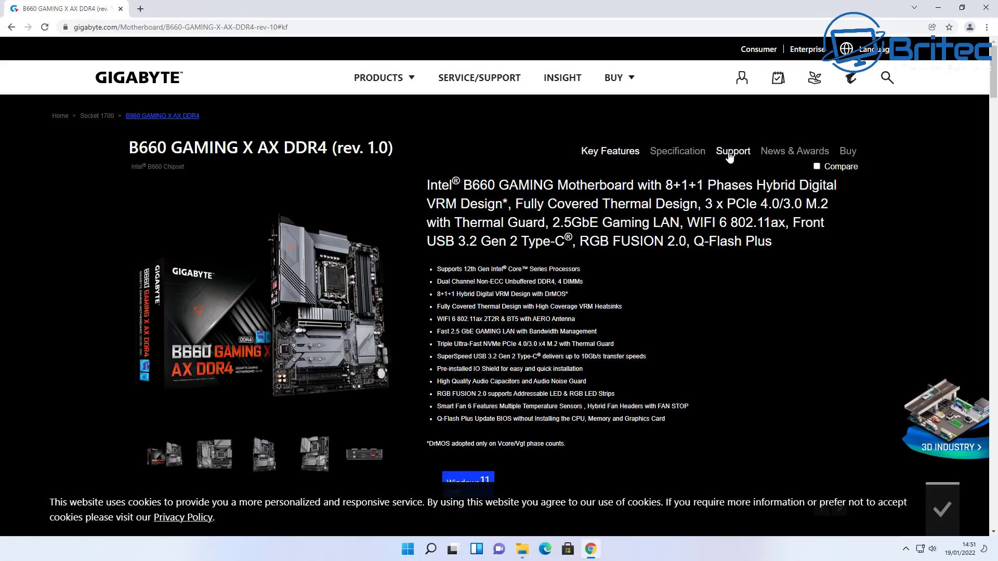
# From the B660 Support > Manual page, open the English manual PDF, then close Chrome
pyautogui.click(730, 153)
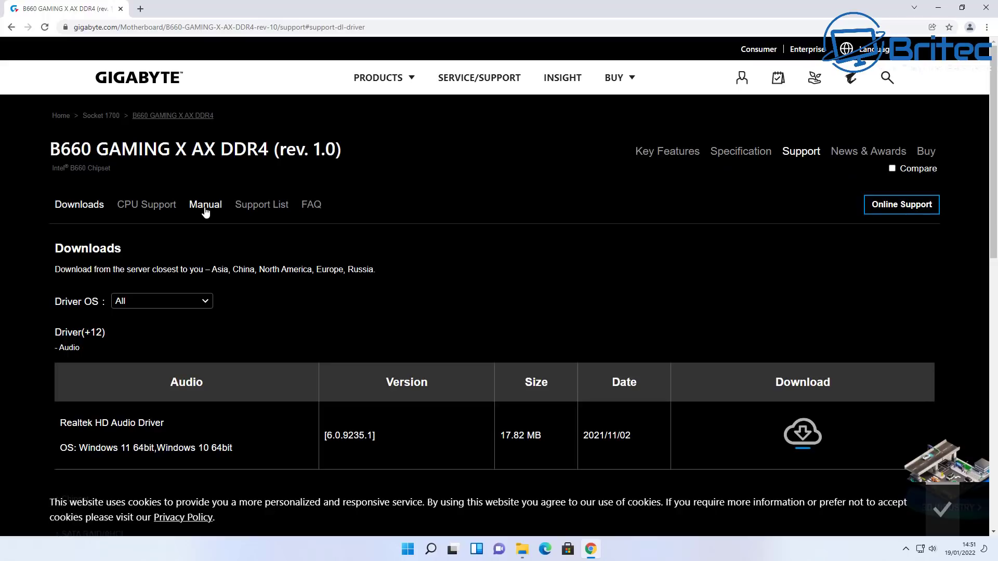
pyautogui.click(206, 207)
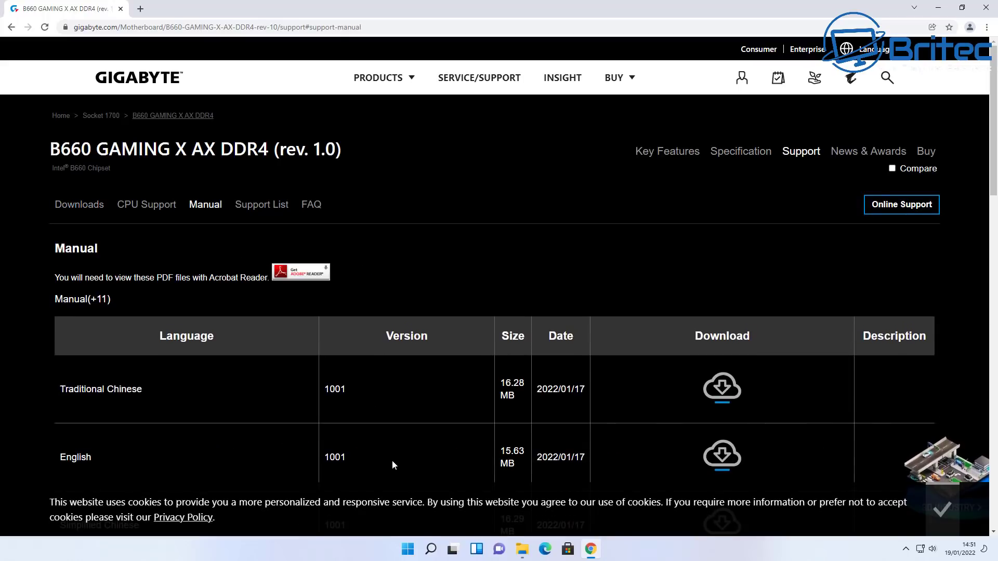
pyautogui.click(722, 455)
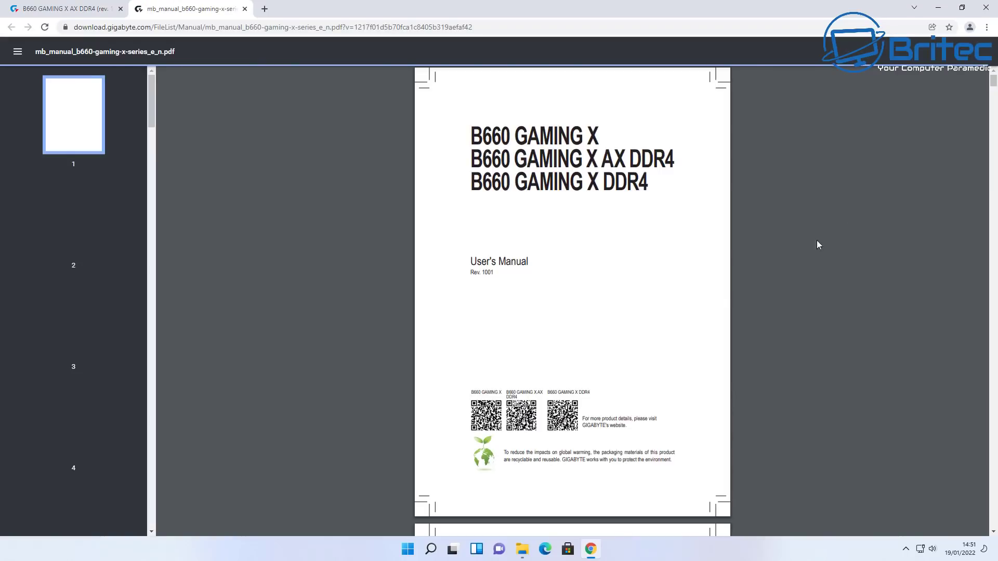
pyautogui.click(986, 27)
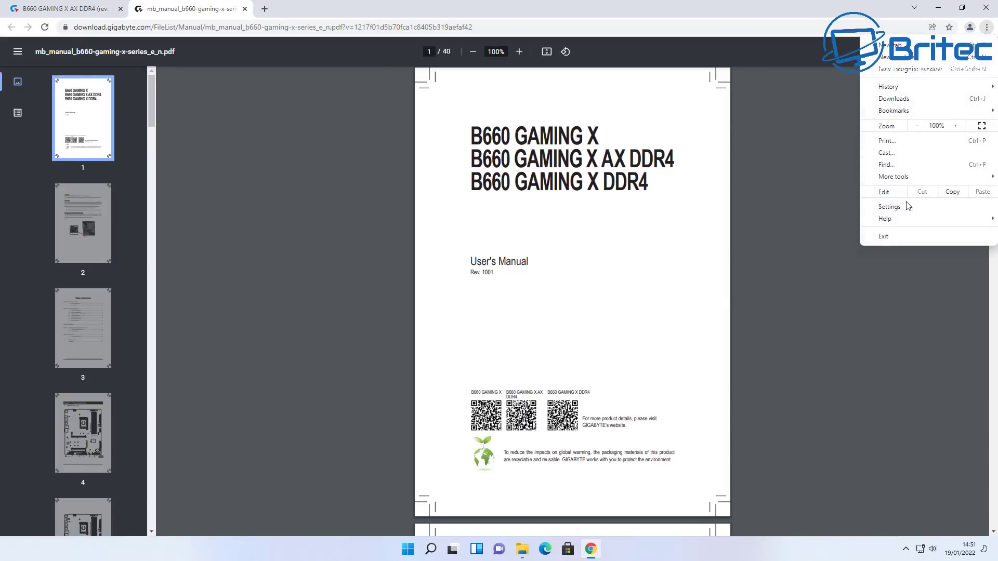
pyautogui.moveTo(888, 225)
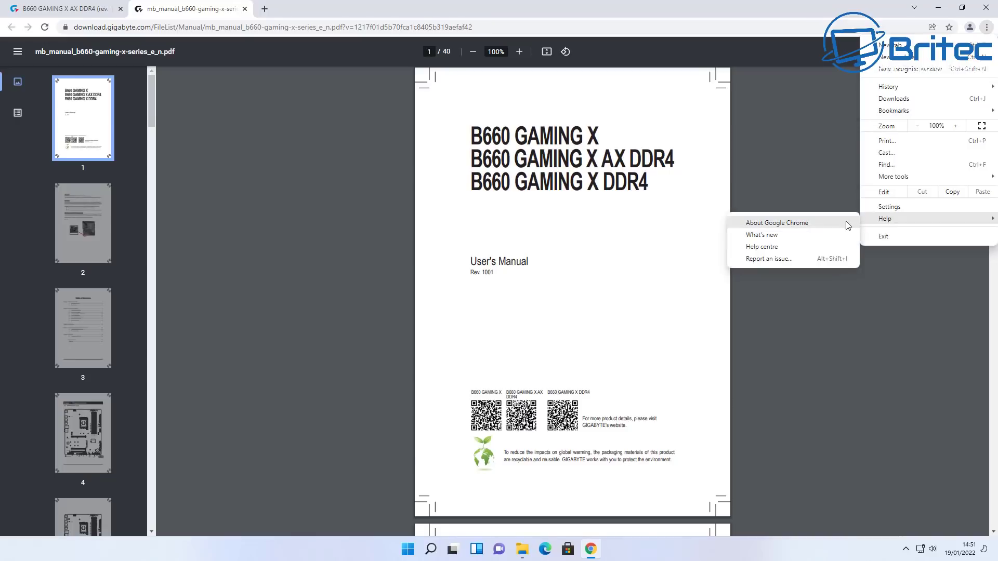
pyautogui.click(791, 102)
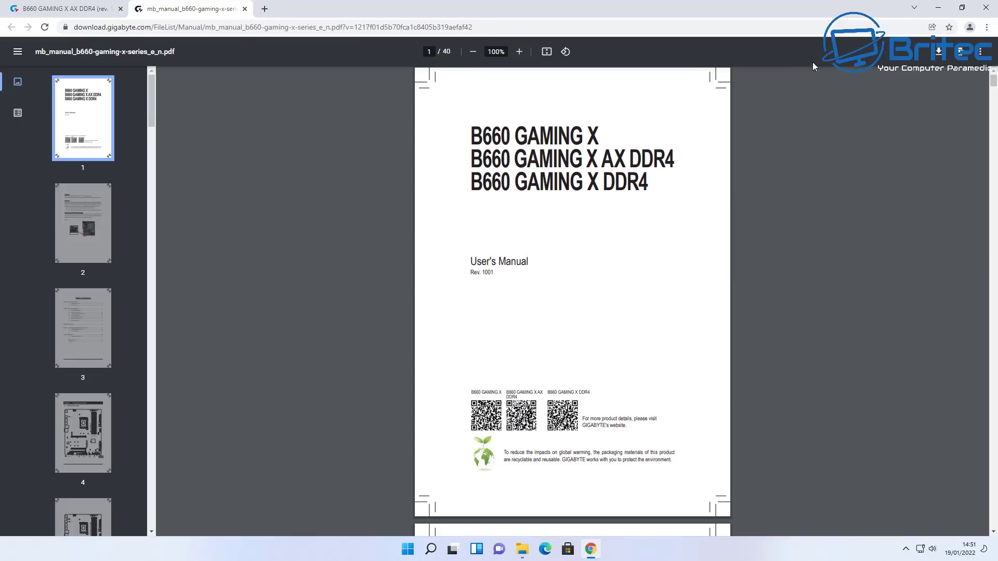
pyautogui.click(988, 9)
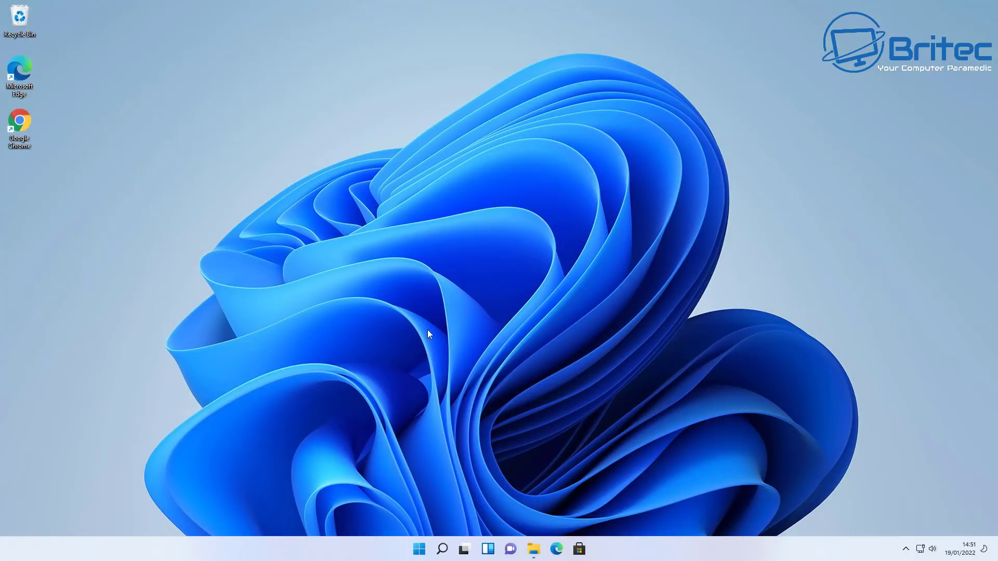
# Find MSEdgeRedirect in the hidden tray icons, scroll its GitHub README to the FAQ, then close Chrome
pyautogui.click(904, 549)
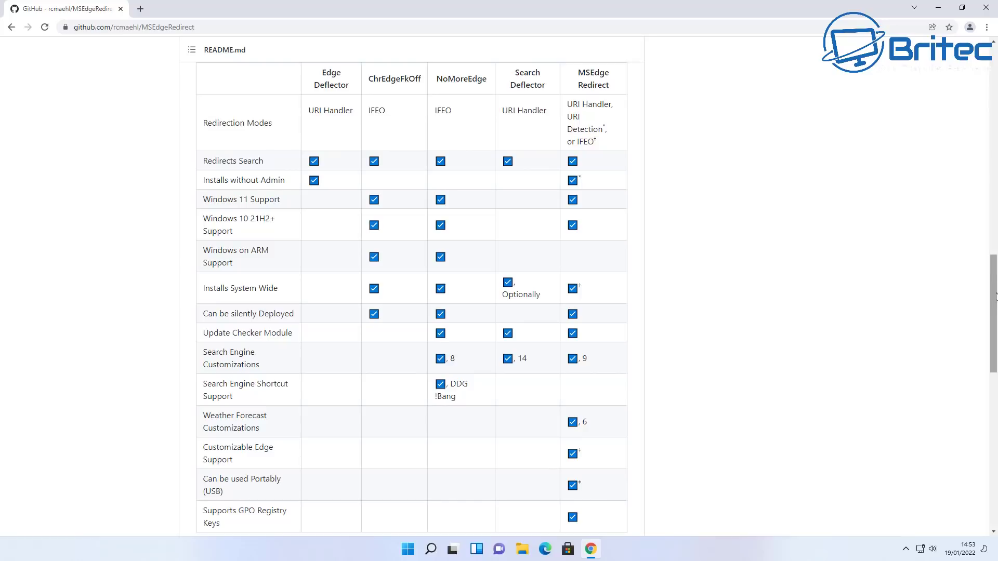
pyautogui.moveTo(994, 295); pyautogui.dragTo(993, 361)
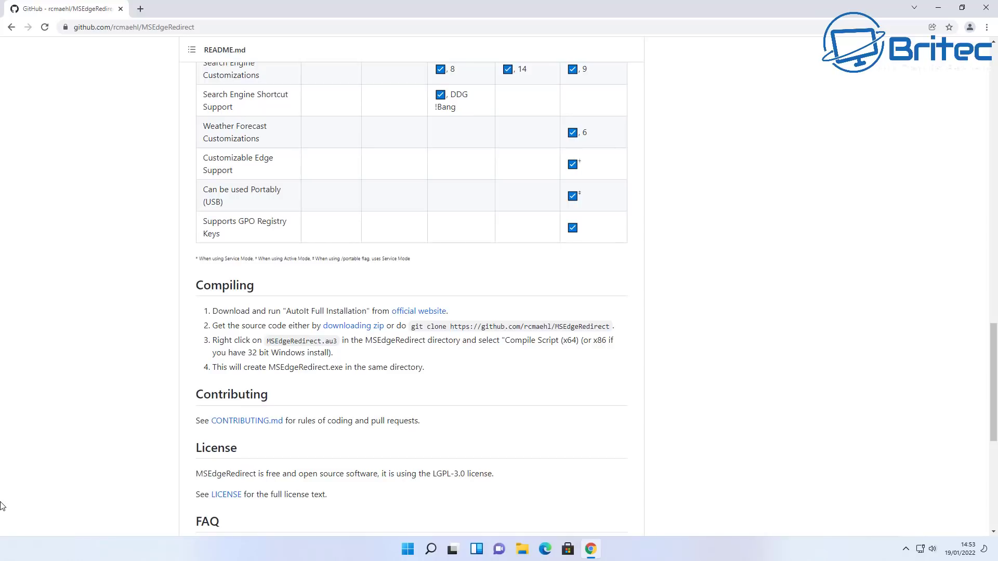
pyautogui.scroll(-6, 1, 506)
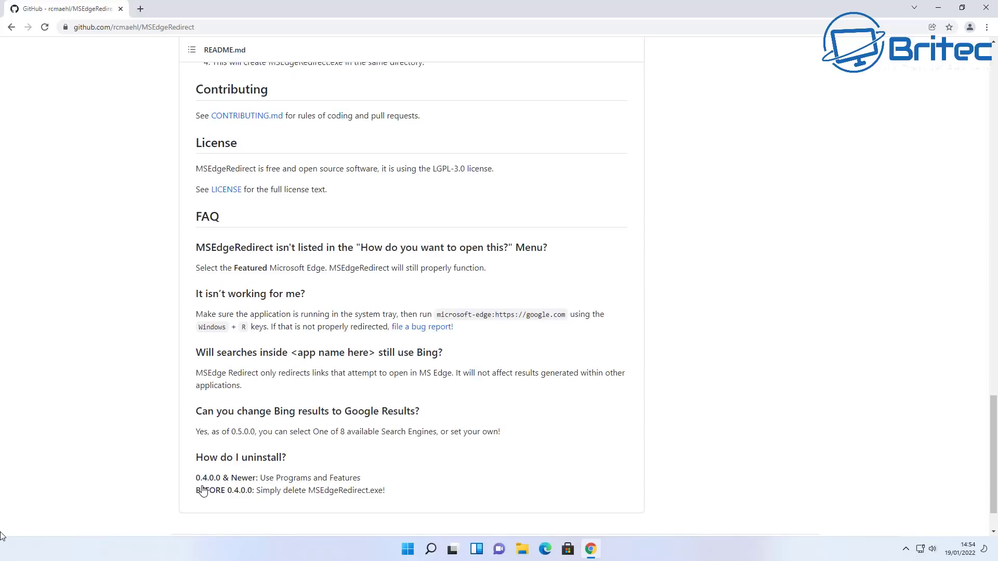
pyautogui.click(986, 7)
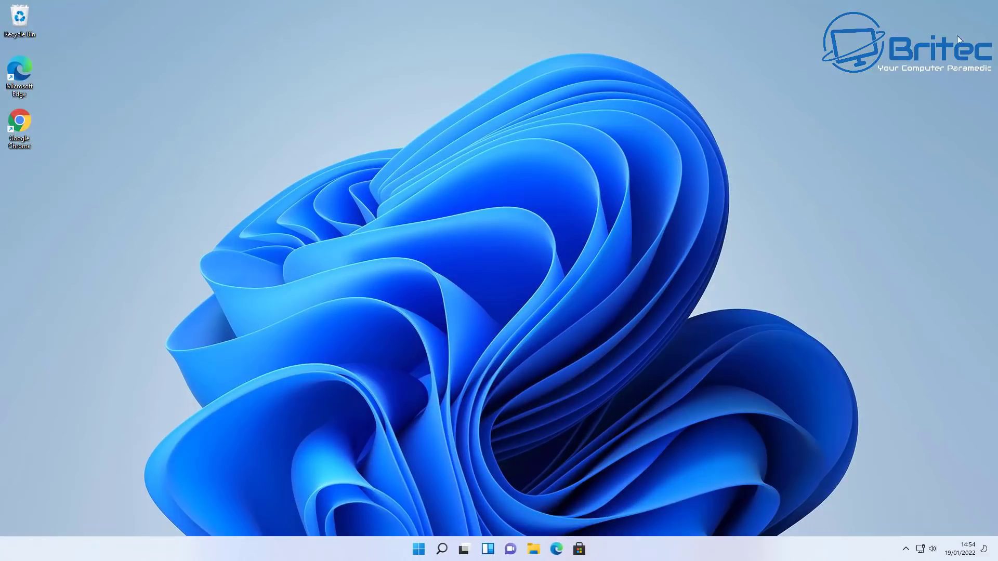
# Go to Settings' Apps & features list and scroll down to MSEdgeRedirect
pyautogui.click(419, 553)
pyautogui.click(635, 240)
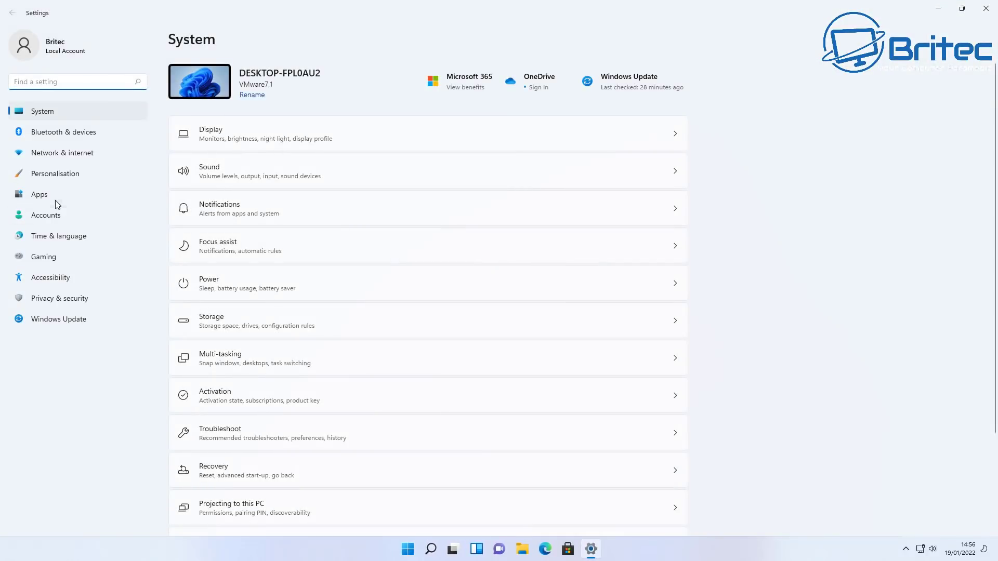
pyautogui.click(56, 201)
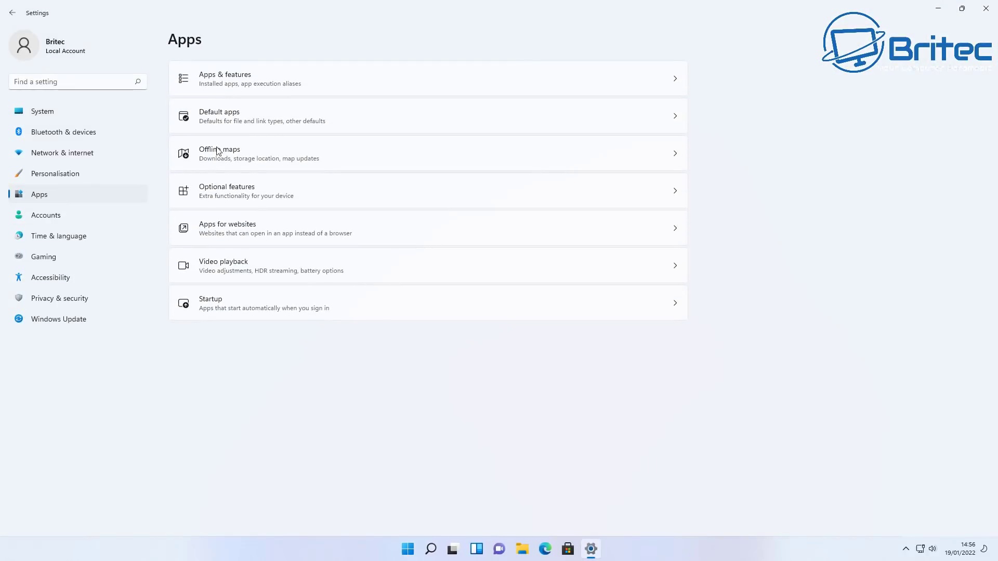
pyautogui.click(346, 87)
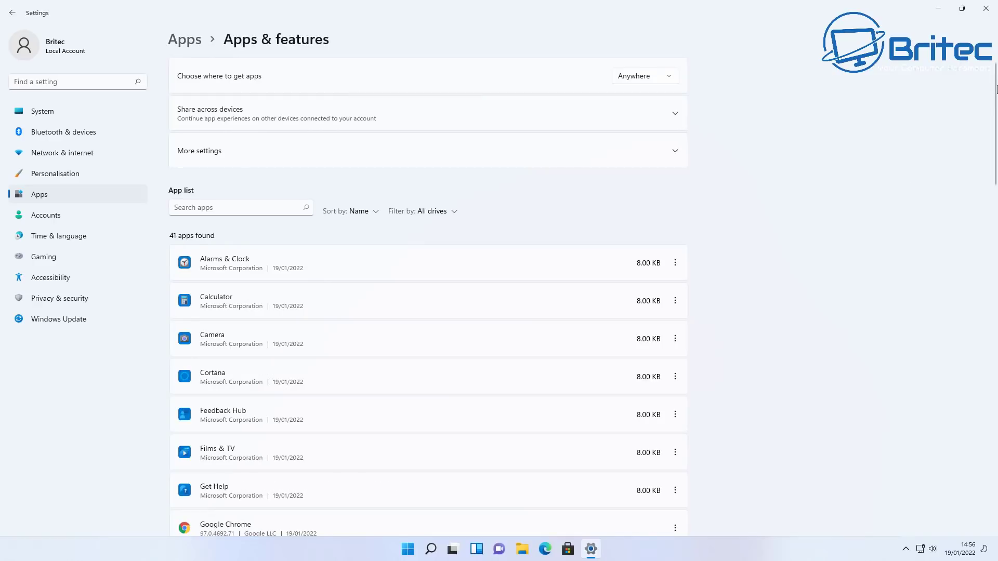
pyautogui.moveTo(996, 90); pyautogui.dragTo(997, 294)
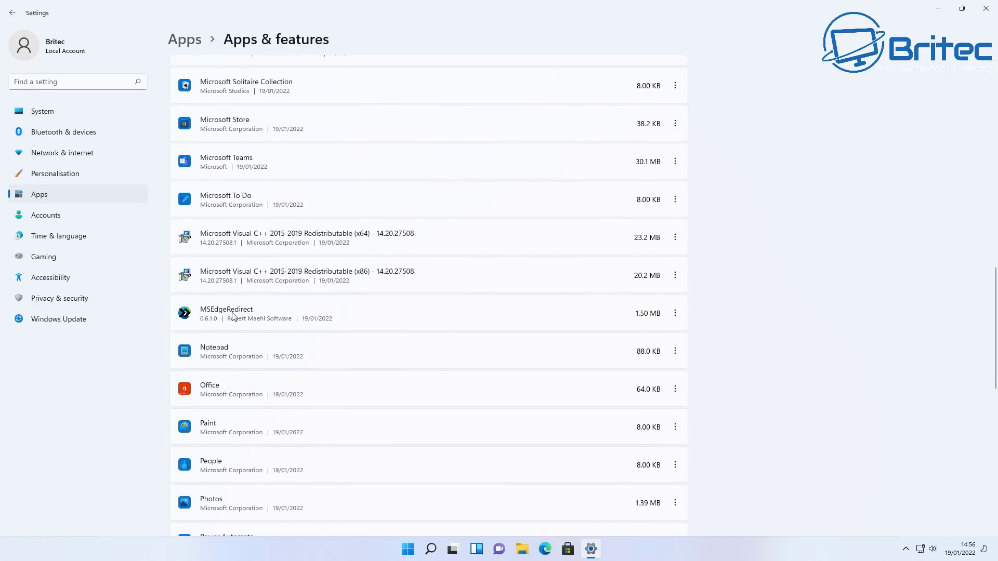
# Uninstall MSEdgeRedirect, confirming the removal, then close Settings
pyautogui.click(677, 315)
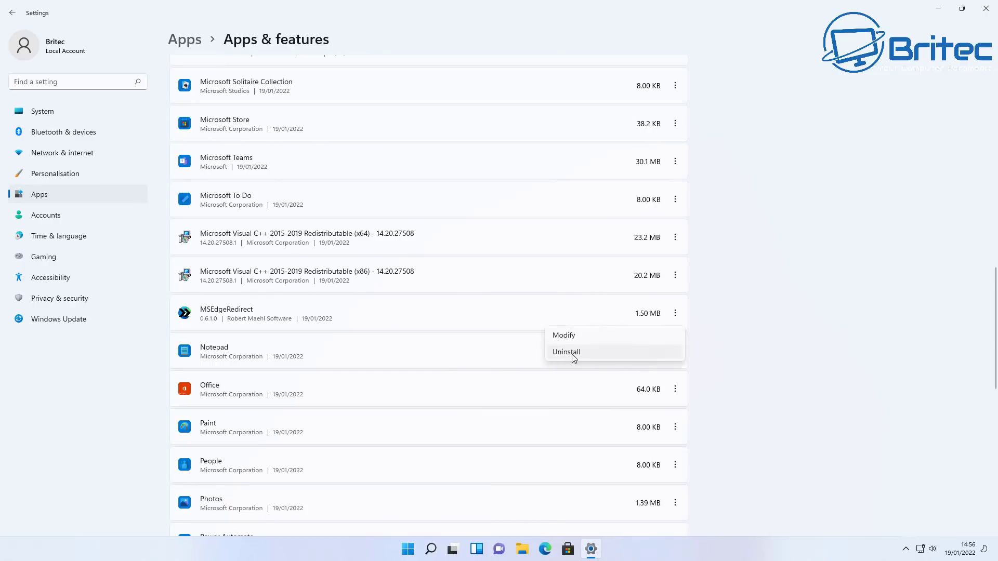
pyautogui.click(574, 358)
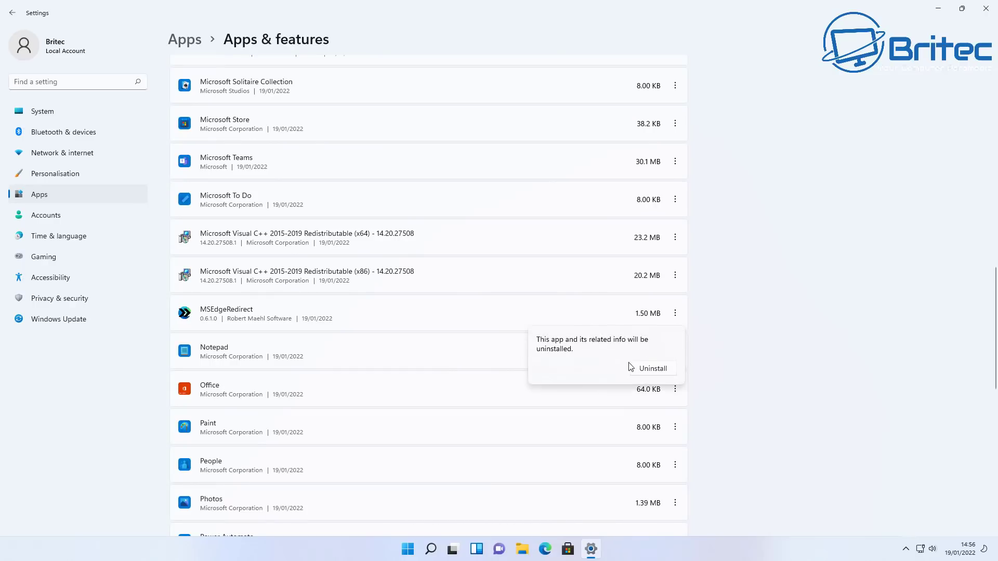
pyautogui.click(653, 370)
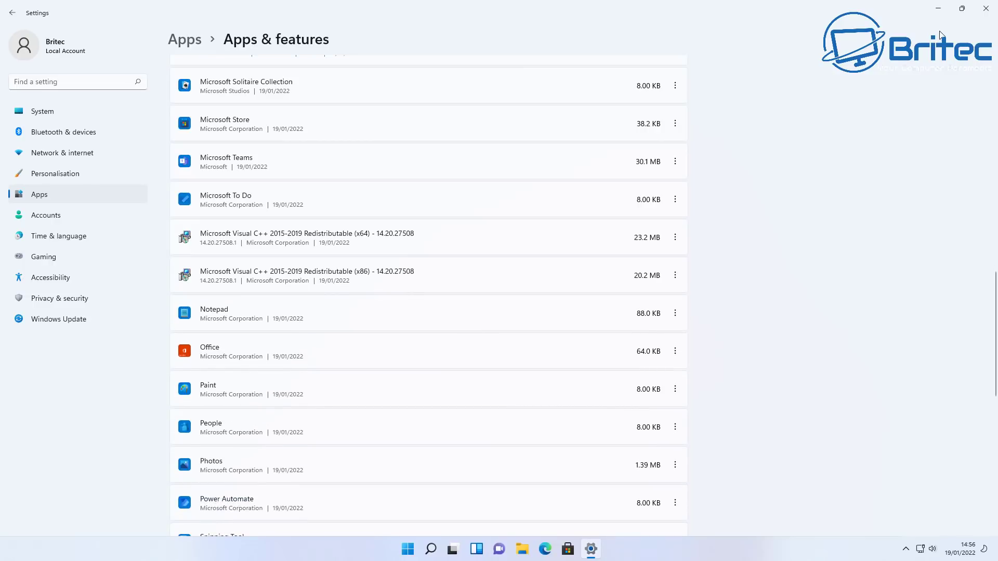
pyautogui.click(985, 8)
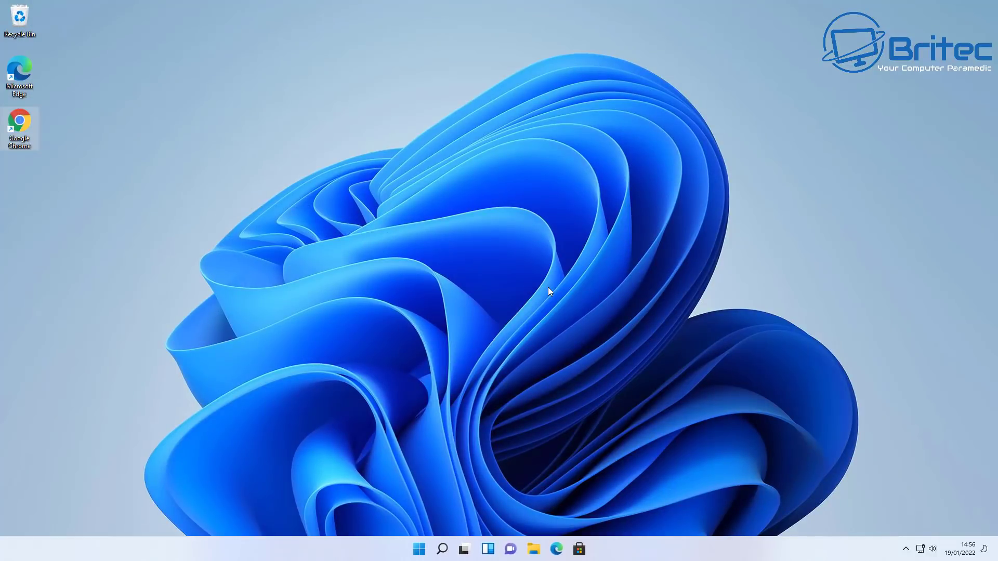